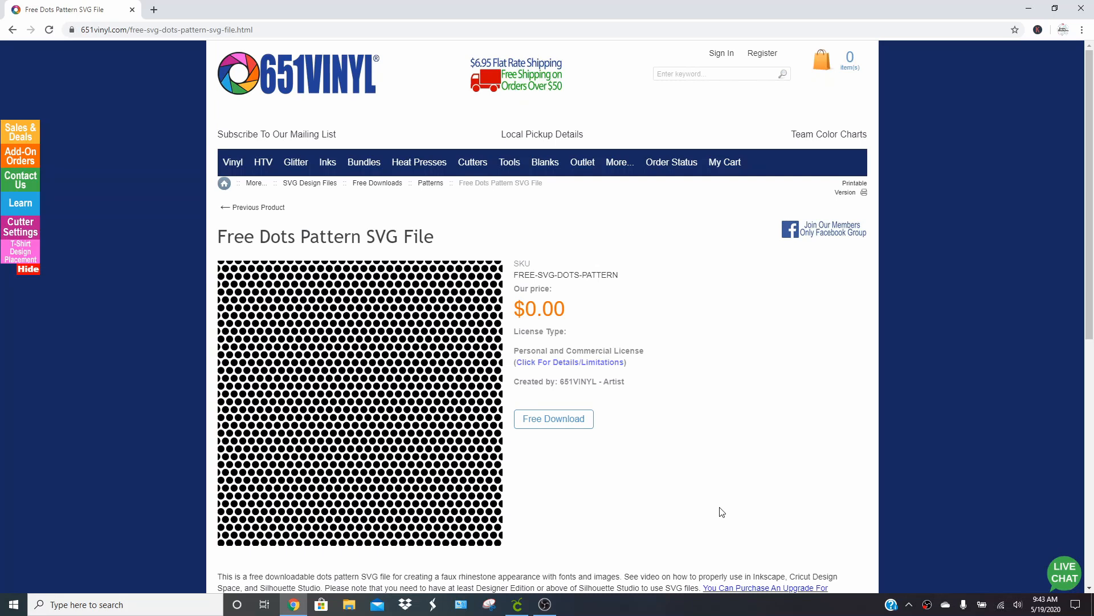
- Switch to Cricut Design Space, upload the dots file from the patterns folder and save it as an image named dots
{"action": "left_click", "coordinate": [517, 605]}
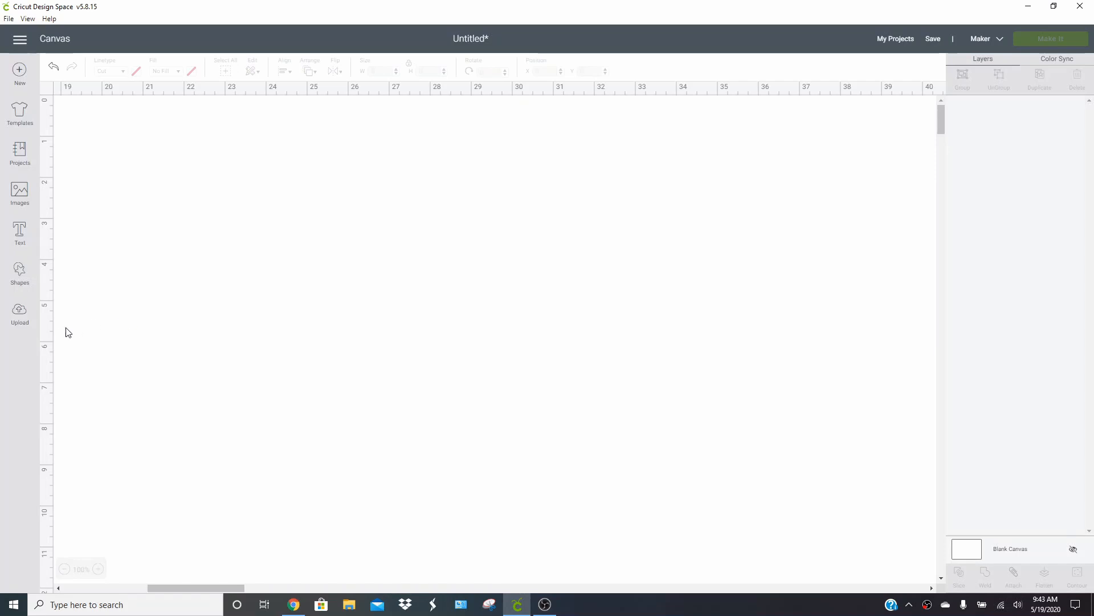
{"action": "left_click", "coordinate": [20, 319]}
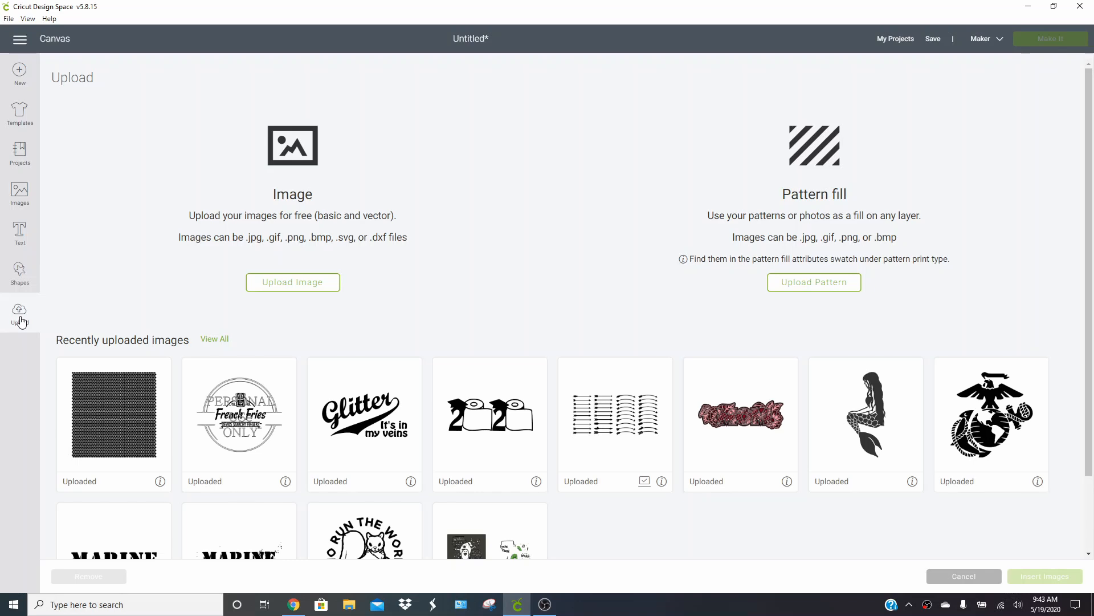
{"action": "left_click", "coordinate": [320, 286]}
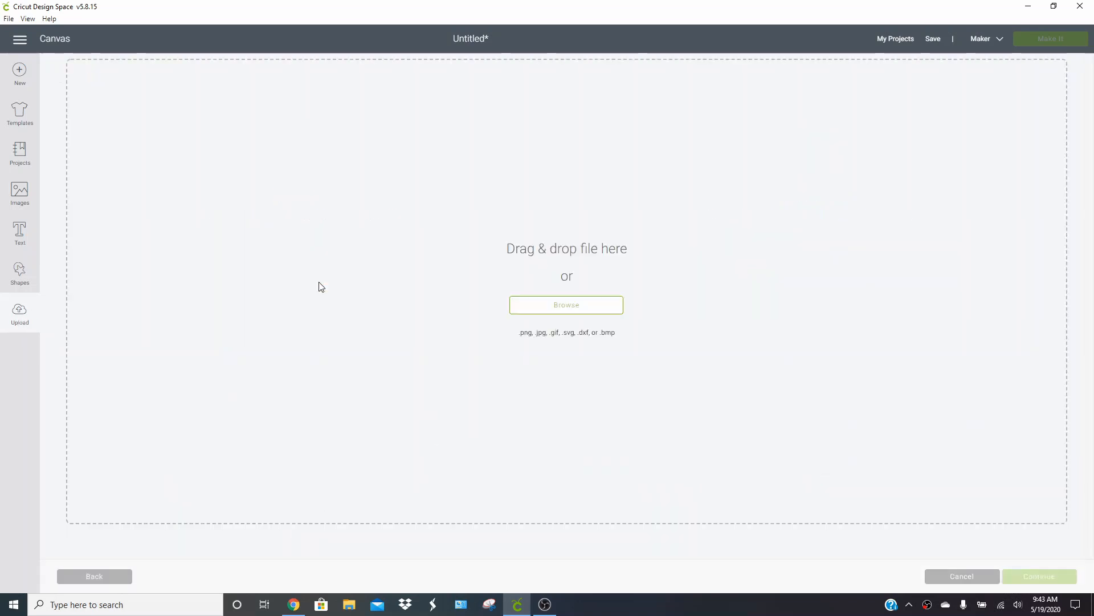
{"action": "left_click", "coordinate": [596, 310]}
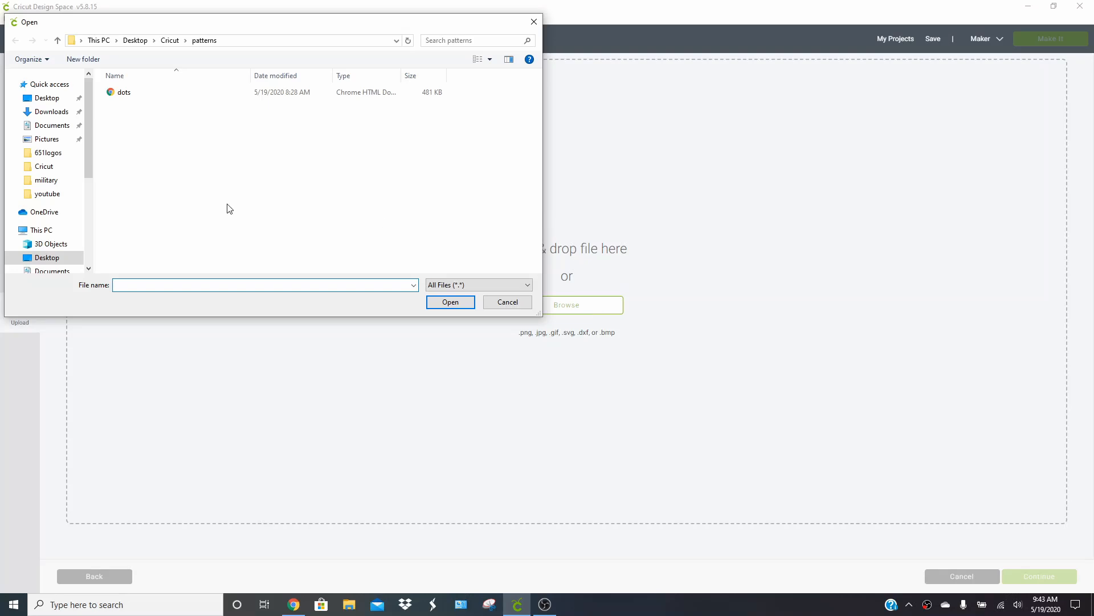
{"action": "double_click", "coordinate": [137, 93]}
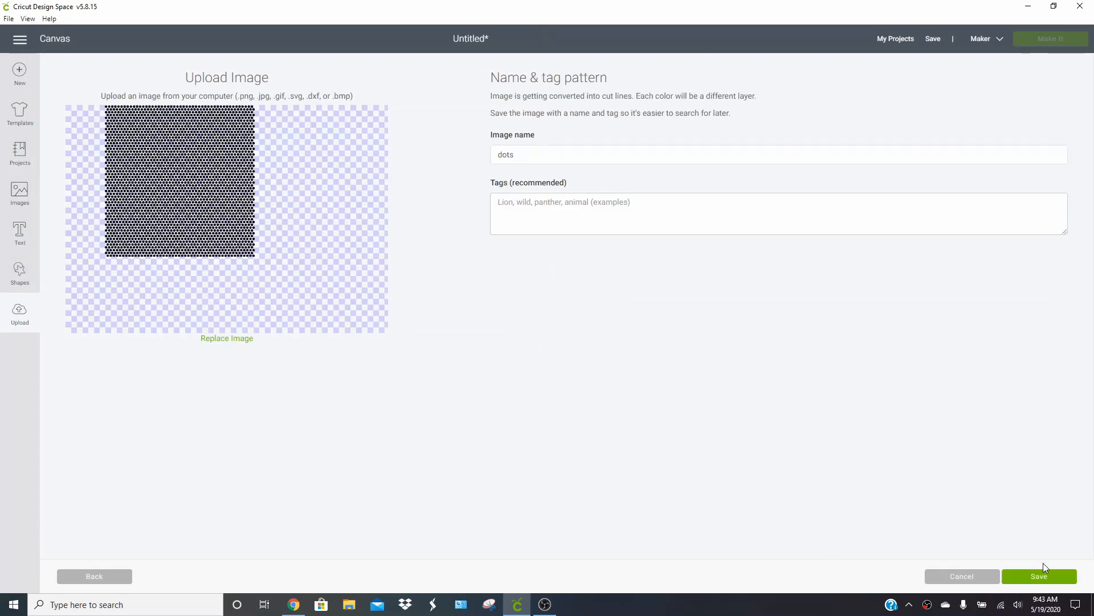
{"action": "left_click", "coordinate": [1046, 579]}
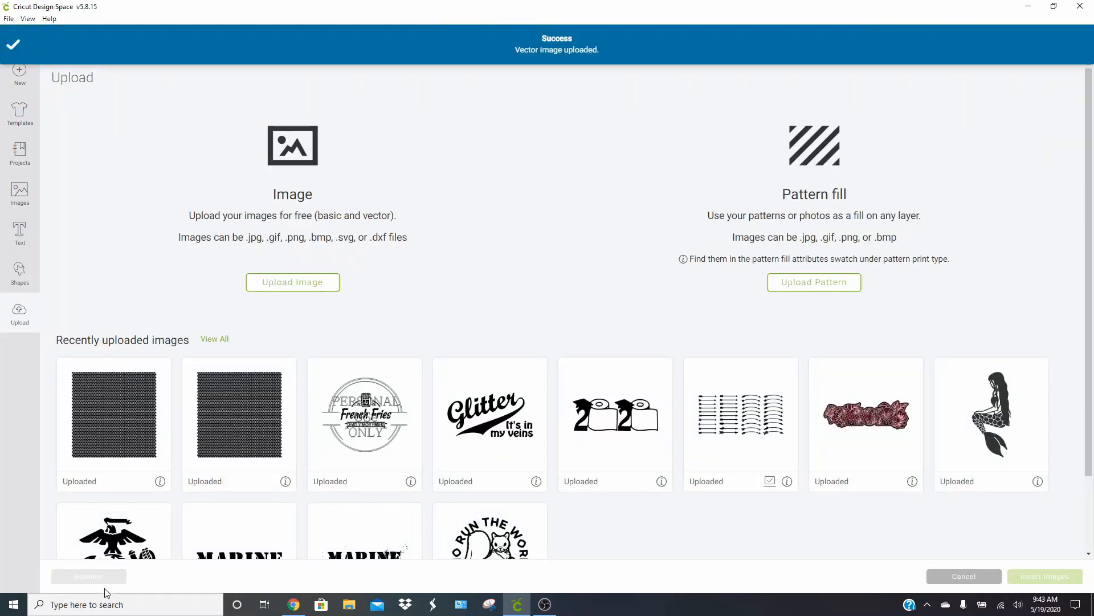
- Insert the newly uploaded dots pattern onto the canvas and check the warning on its layer
{"action": "left_click", "coordinate": [97, 424]}
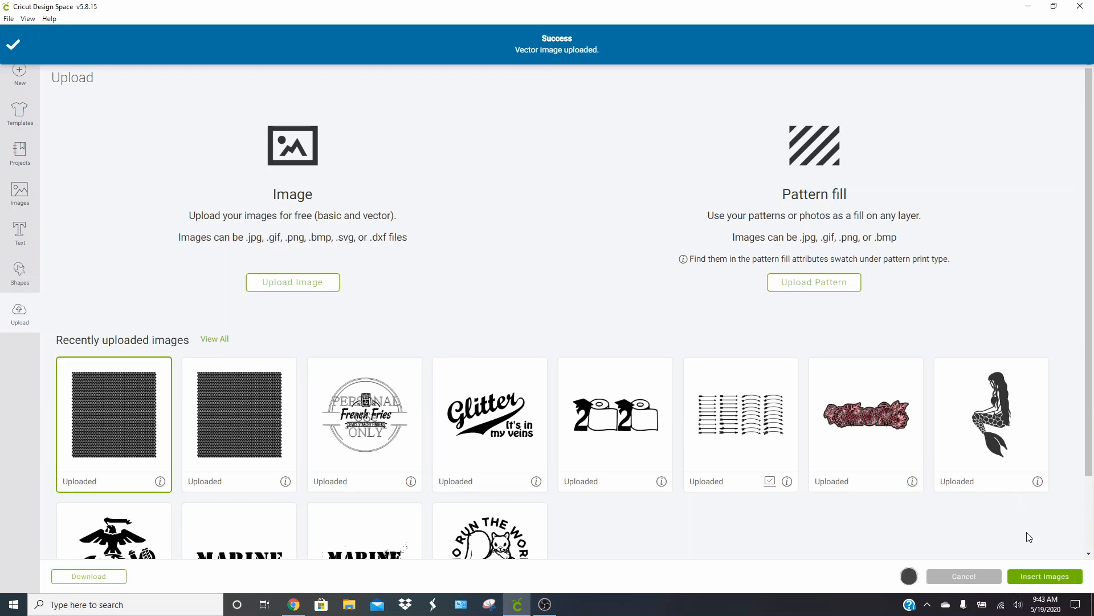
{"action": "left_click", "coordinate": [1043, 577]}
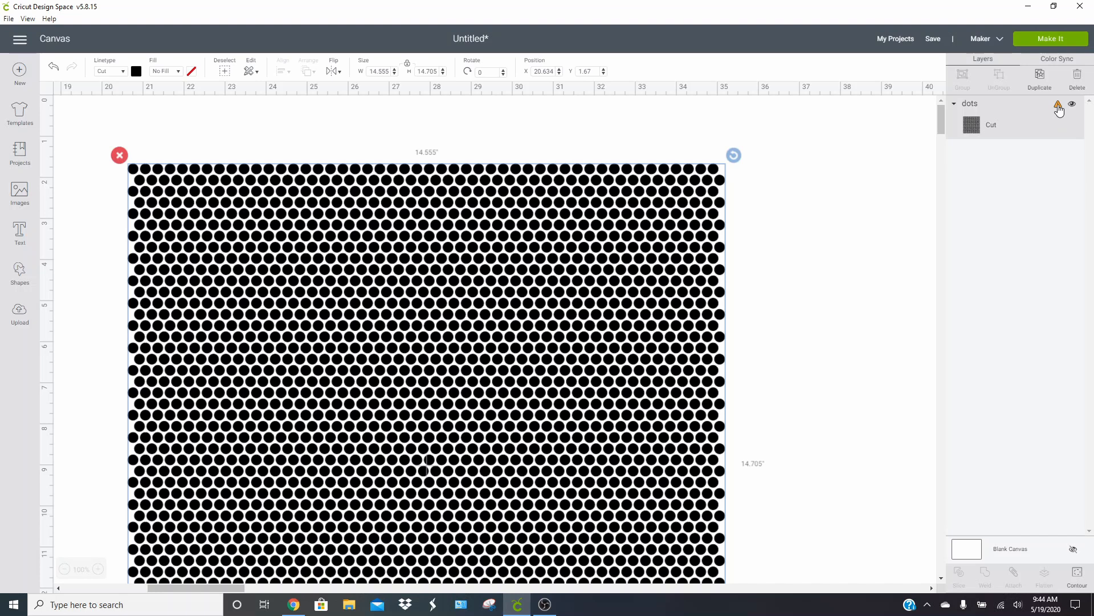
{"action": "left_click", "coordinate": [1058, 107]}
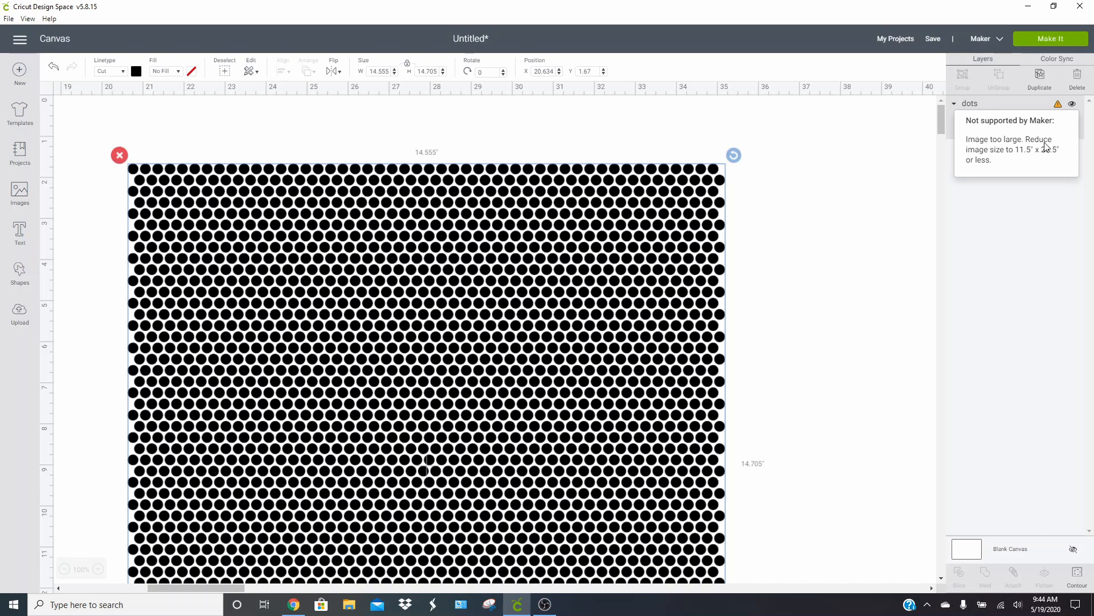
{"action": "left_click", "coordinate": [1059, 105]}
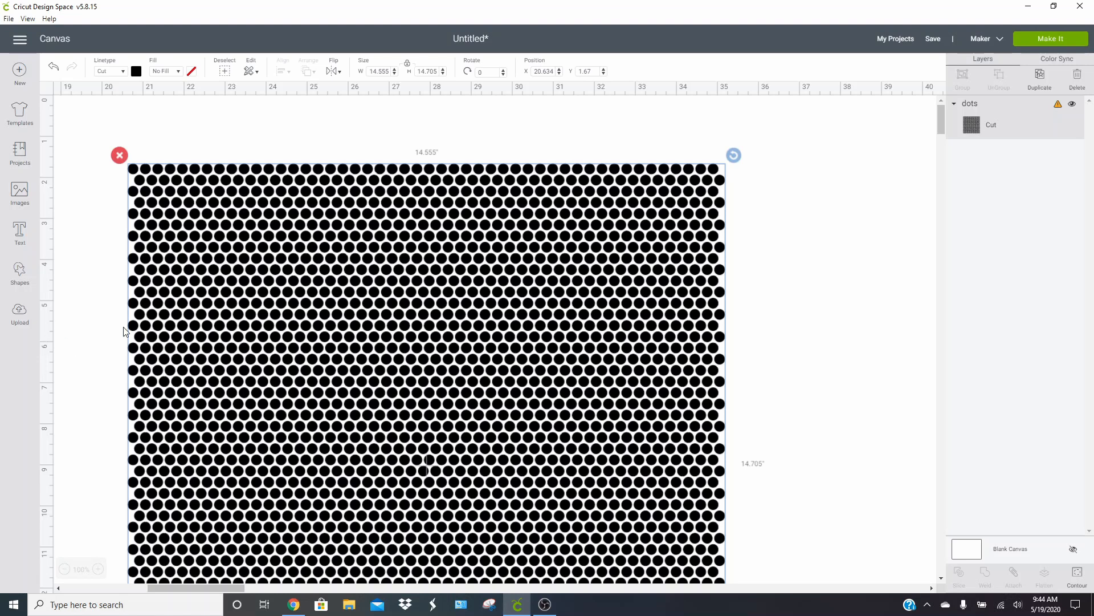
- Insert the uploaded pineapples image from the full image library and place it on blank canvas beside the dots pattern
{"action": "left_click", "coordinate": [23, 316]}
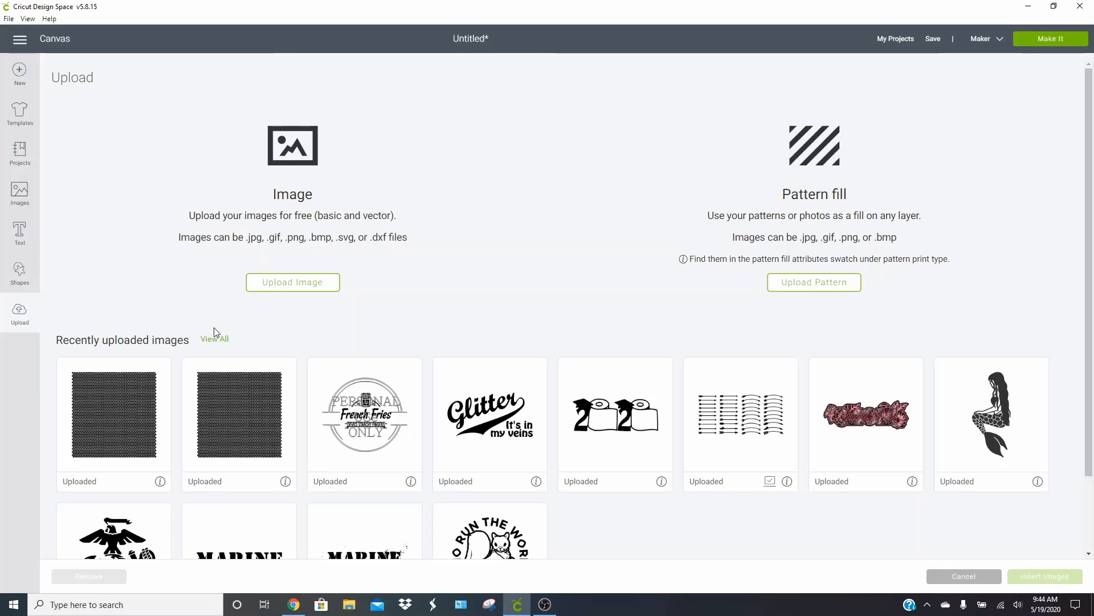
{"action": "left_click", "coordinate": [221, 341]}
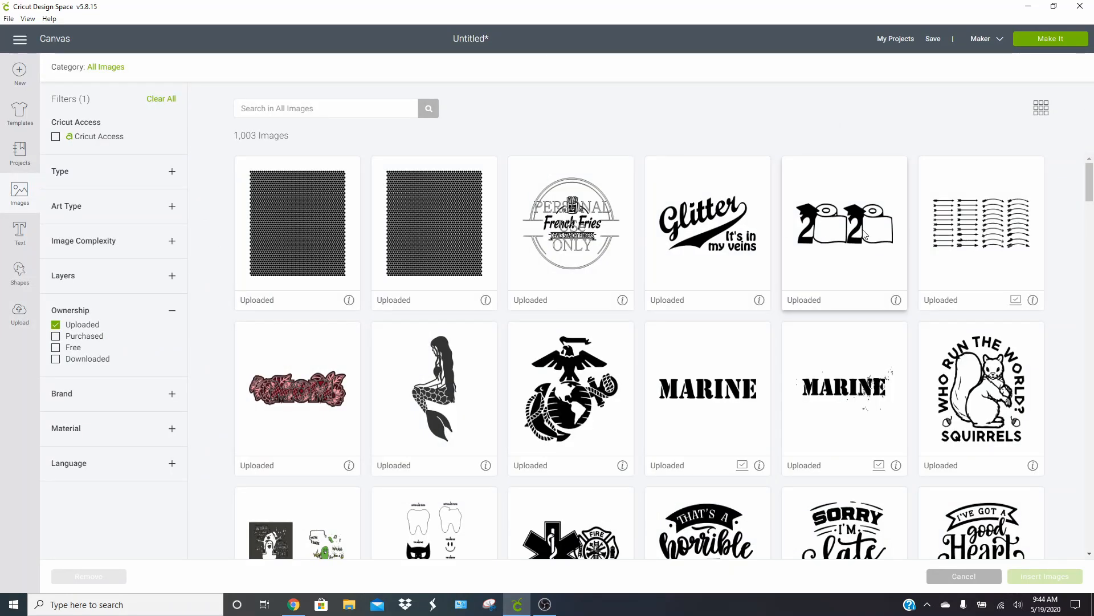
{"action": "scroll", "coordinate": [782, 327], "scroll_direction": "down", "scroll_amount": 2}
{"action": "scroll", "coordinate": [782, 326], "scroll_direction": "down", "scroll_amount": 10}
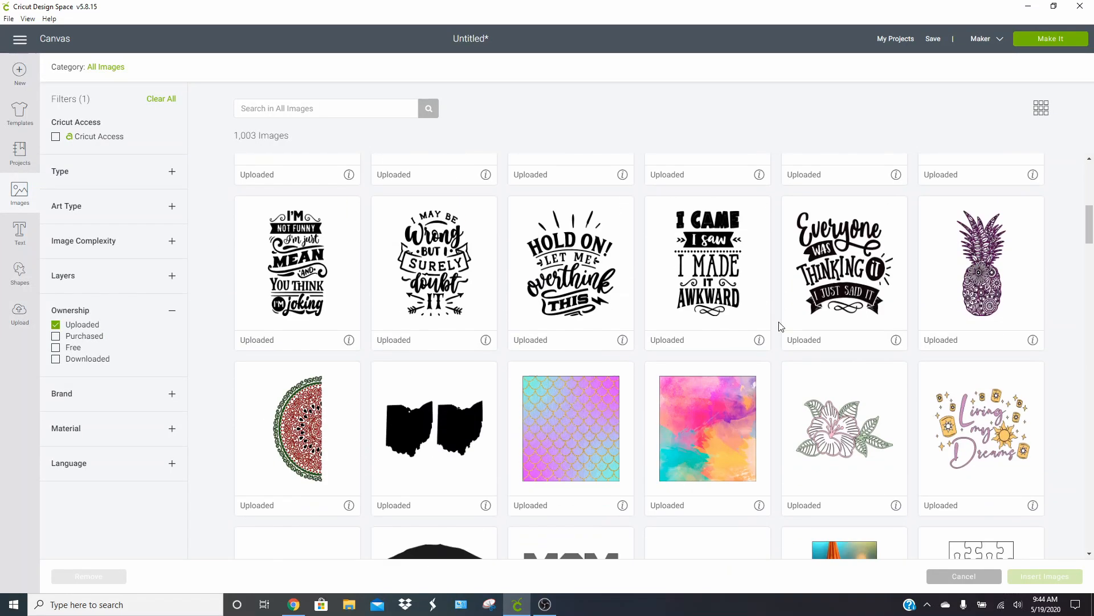
{"action": "scroll", "coordinate": [782, 326], "scroll_direction": "down", "scroll_amount": 8}
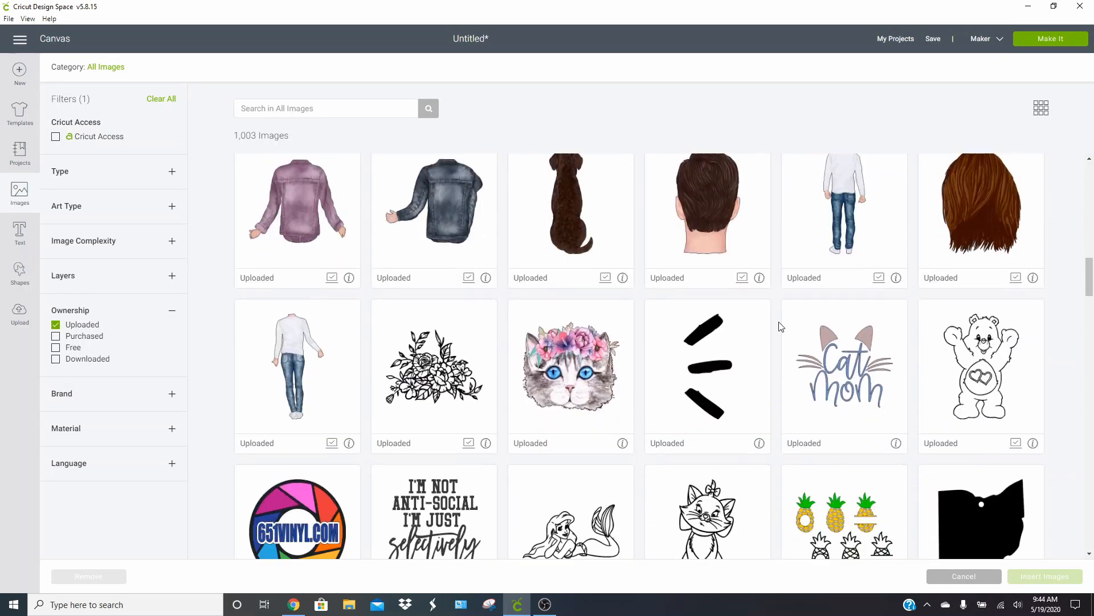
{"action": "left_click", "coordinate": [828, 397]}
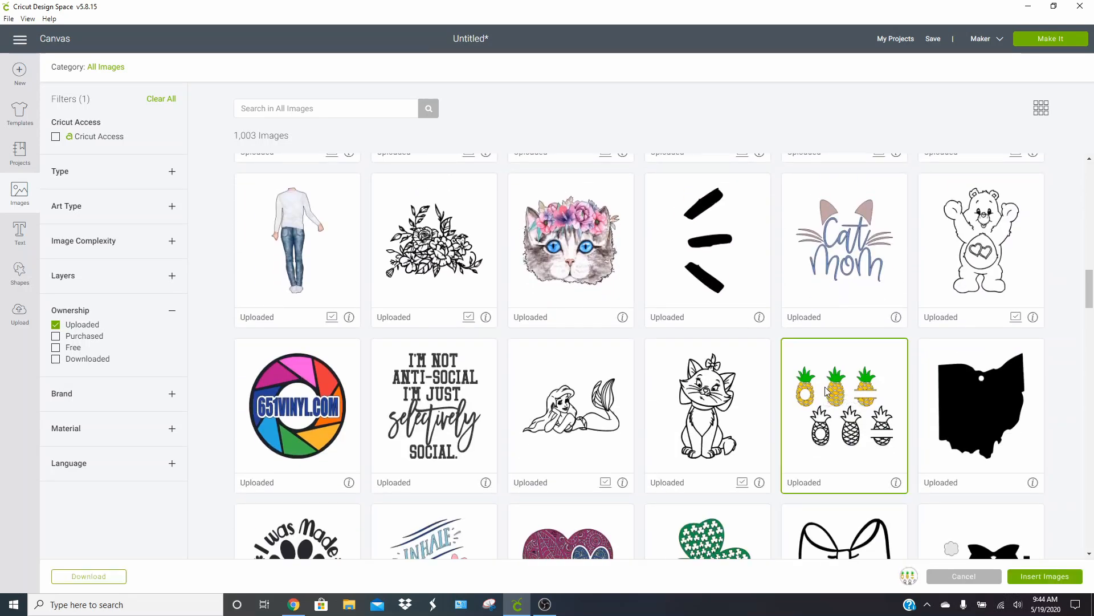
{"action": "left_click", "coordinate": [1039, 578]}
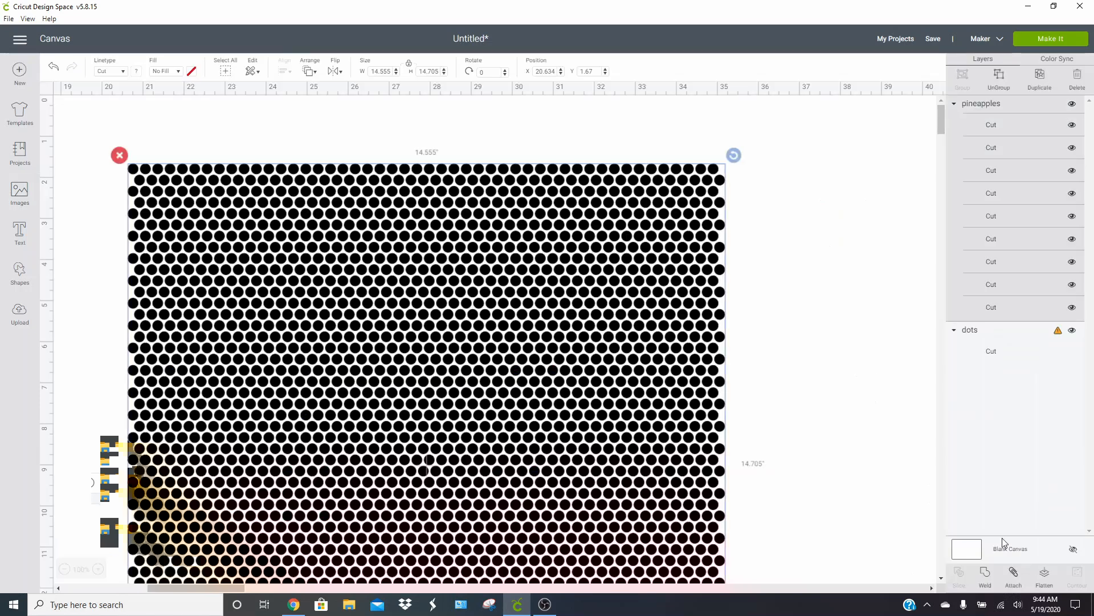
{"action": "left_click_drag", "start_coordinate": [286, 217], "coordinate": [861, 181]}
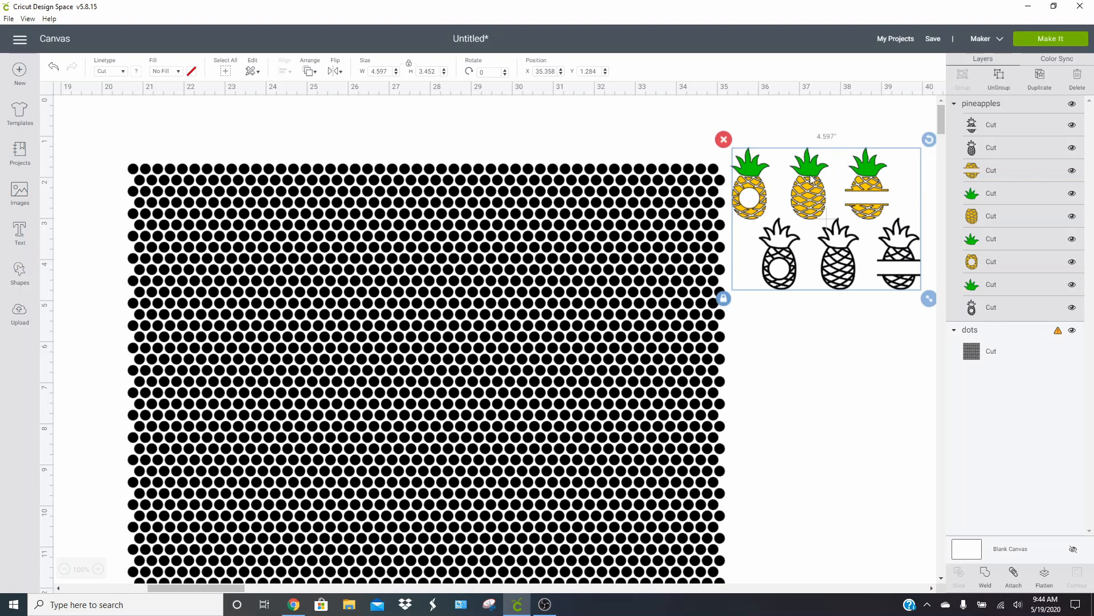
- Ungroup the pineapples image and delete every pineapple except the whole green-and-yellow one
{"action": "left_click", "coordinate": [1000, 76]}
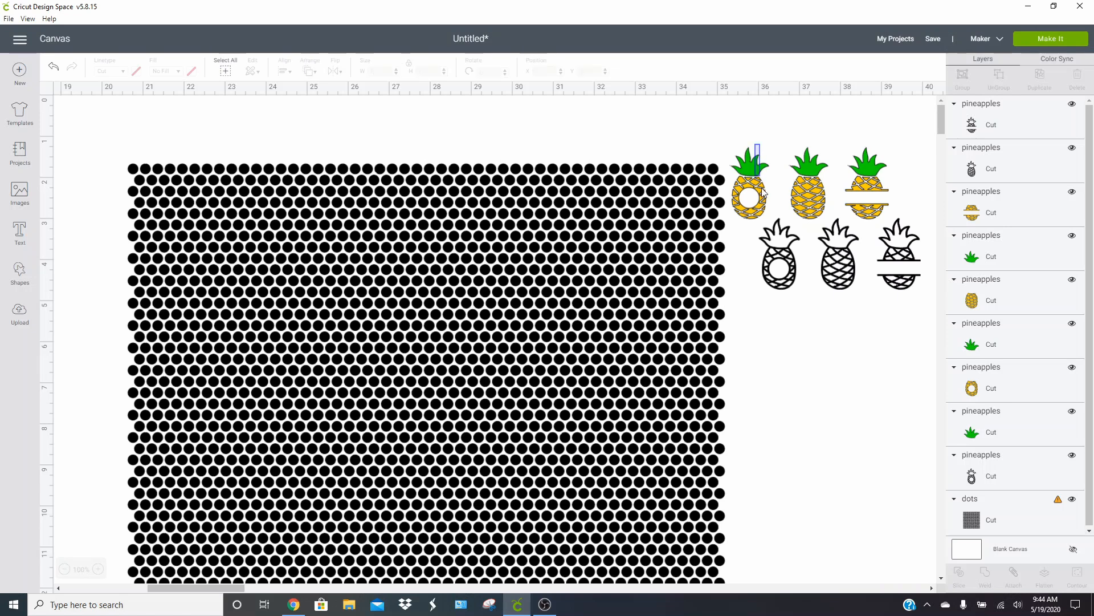
{"action": "left_click", "coordinate": [756, 165]}
{"action": "left_click", "coordinate": [765, 216], "text": "shift"}
{"action": "key", "text": "Delete"}
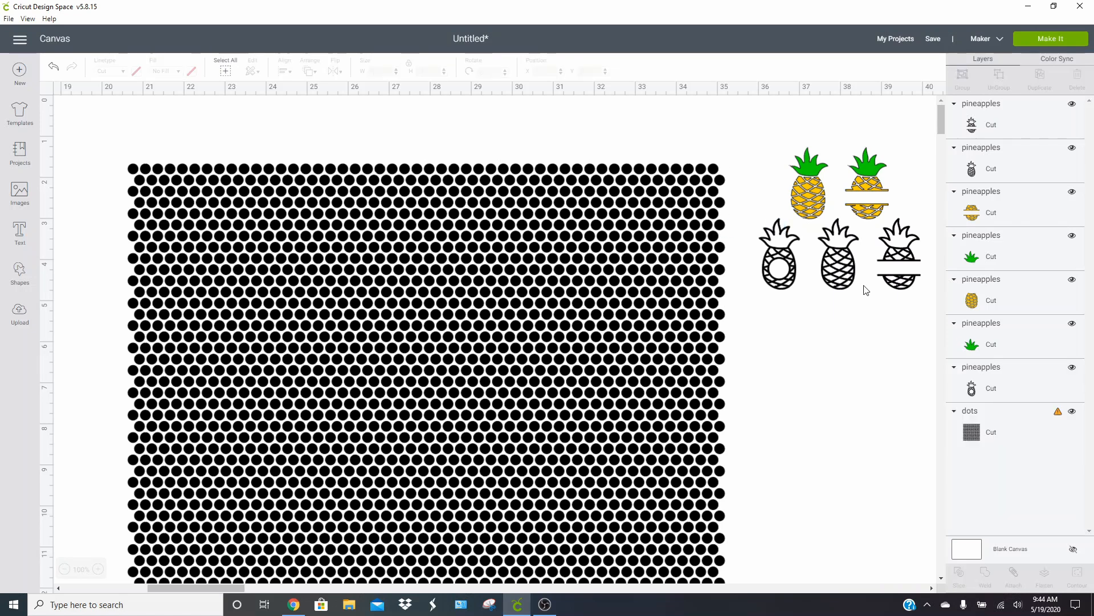
{"action": "left_click_drag", "start_coordinate": [912, 299], "coordinate": [797, 263]}
{"action": "key", "text": "Delete"}
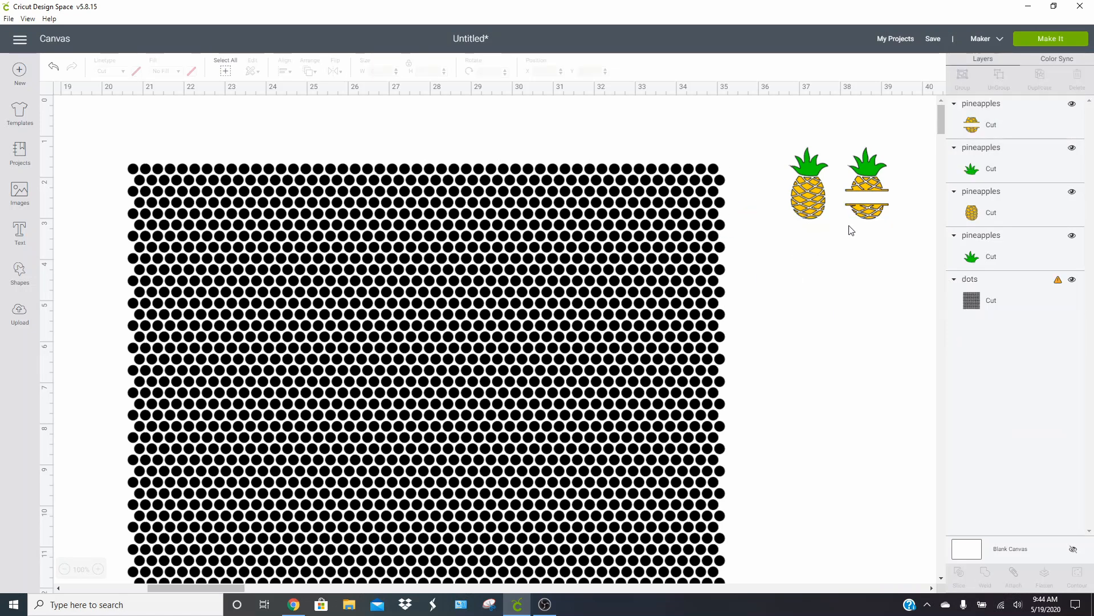
{"action": "left_click_drag", "start_coordinate": [894, 248], "coordinate": [846, 130]}
{"action": "key", "text": "Delete"}
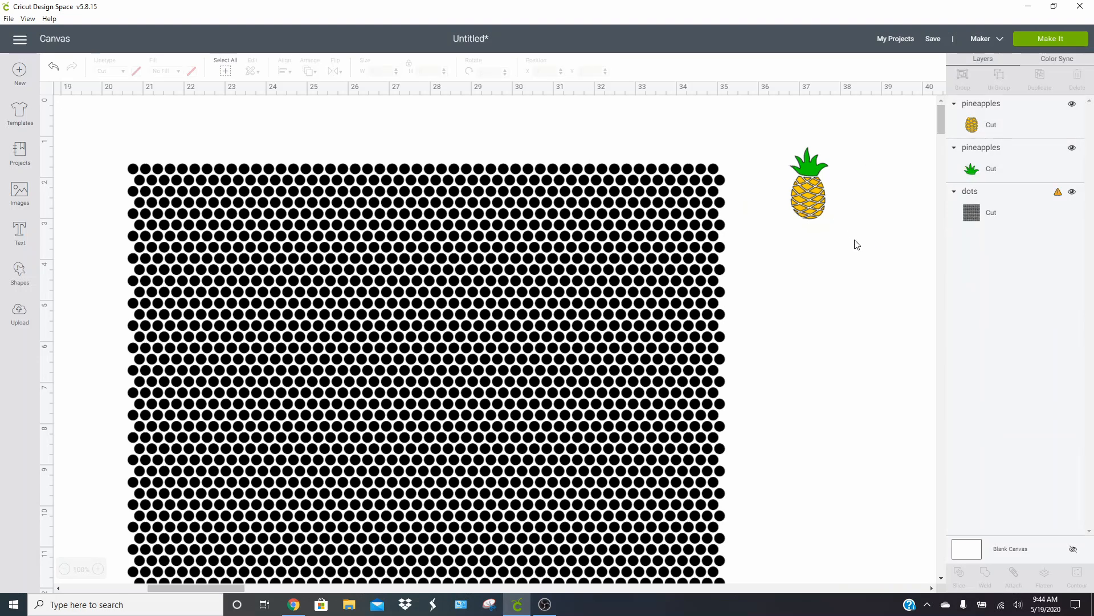
- Place the whole pineapple over the dots pattern and enlarge it to about 5.14 by 9.83 inches
{"action": "left_click_drag", "start_coordinate": [849, 258], "coordinate": [792, 130]}
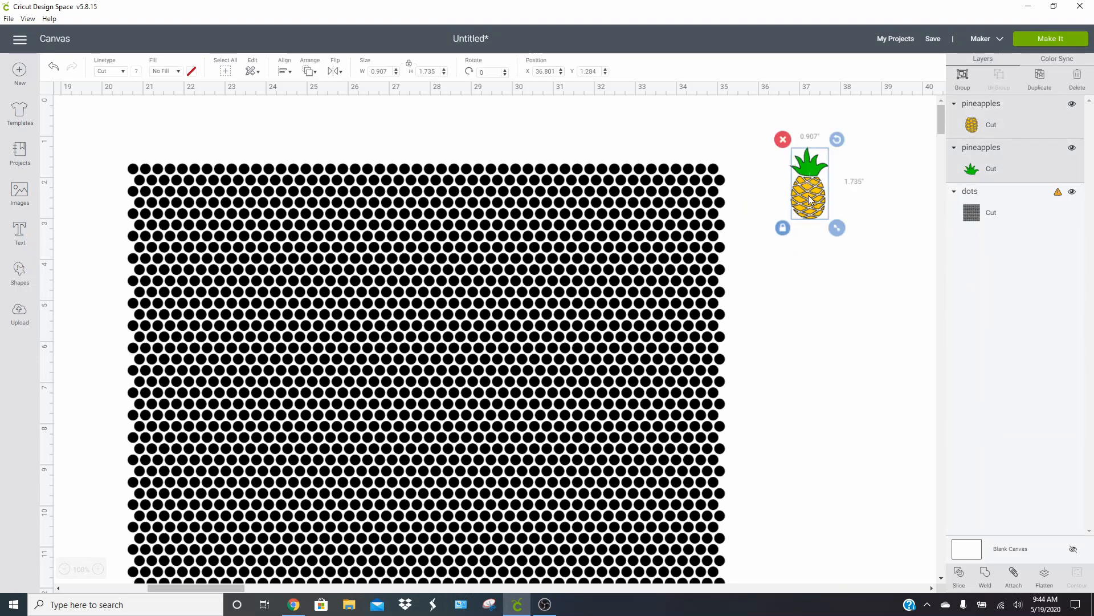
{"action": "left_click_drag", "start_coordinate": [819, 202], "coordinate": [397, 278]}
{"action": "scroll", "coordinate": [511, 263], "scroll_direction": "down", "scroll_amount": 3}
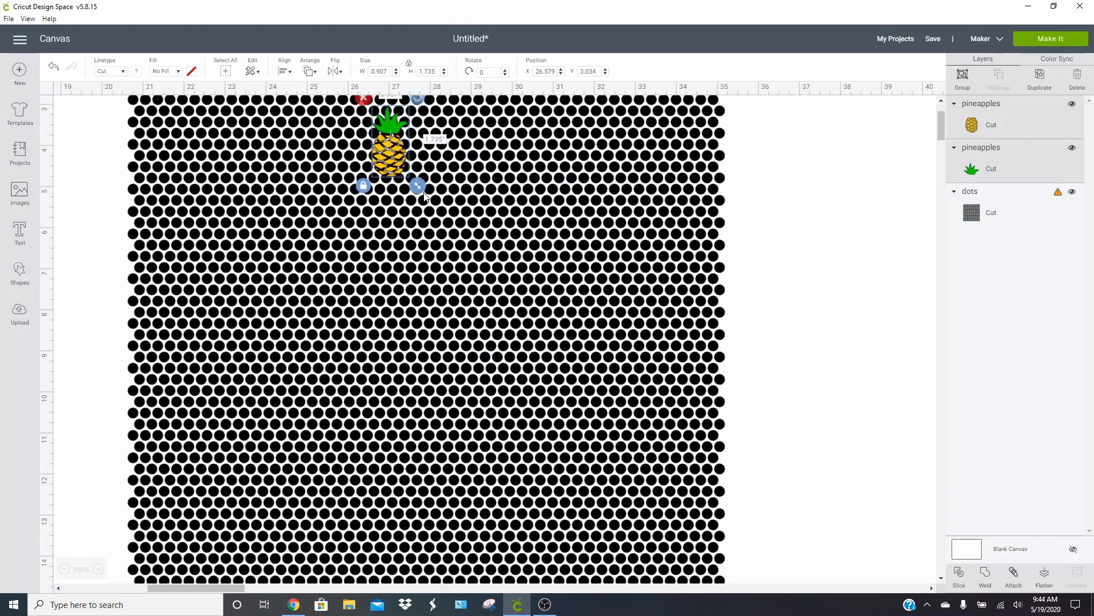
{"action": "left_click_drag", "start_coordinate": [417, 186], "coordinate": [627, 533]}
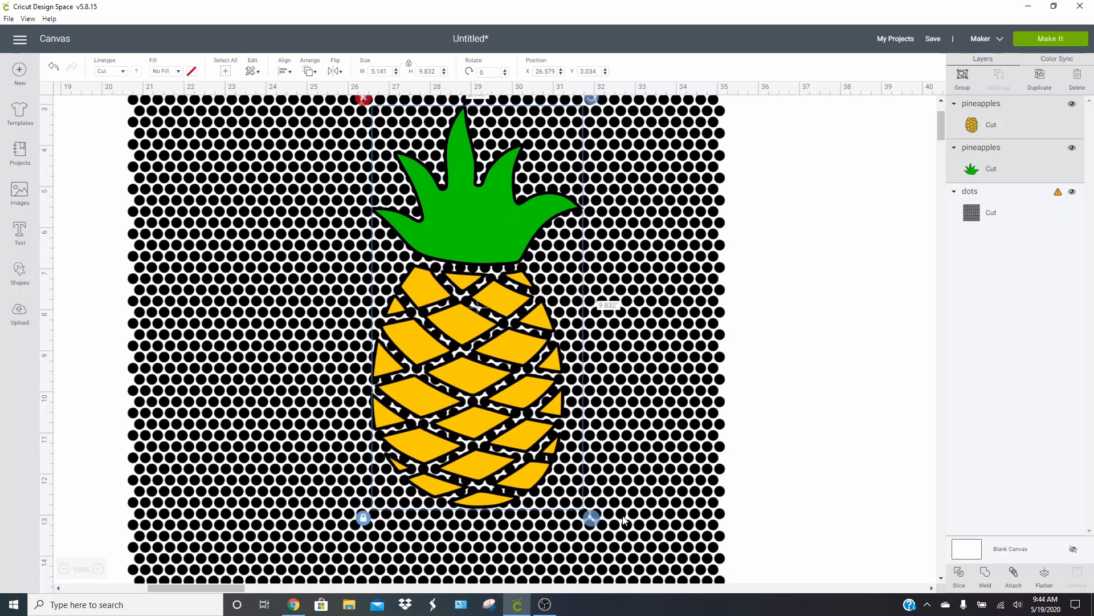
{"action": "scroll", "coordinate": [551, 360], "scroll_direction": "up", "scroll_amount": 2}
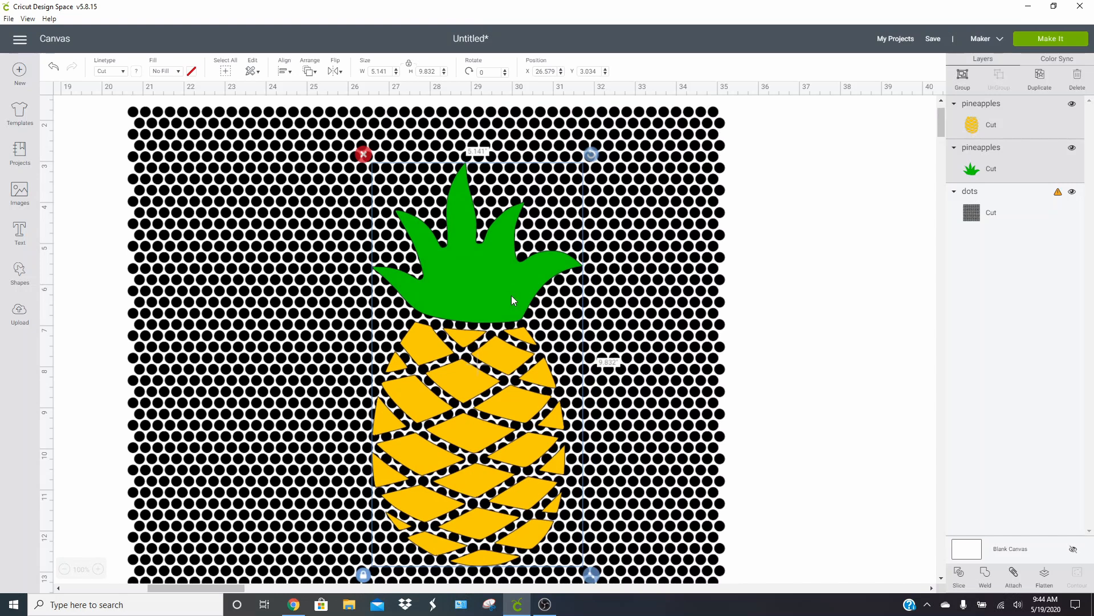
{"action": "left_click_drag", "start_coordinate": [511, 295], "coordinate": [448, 285]}
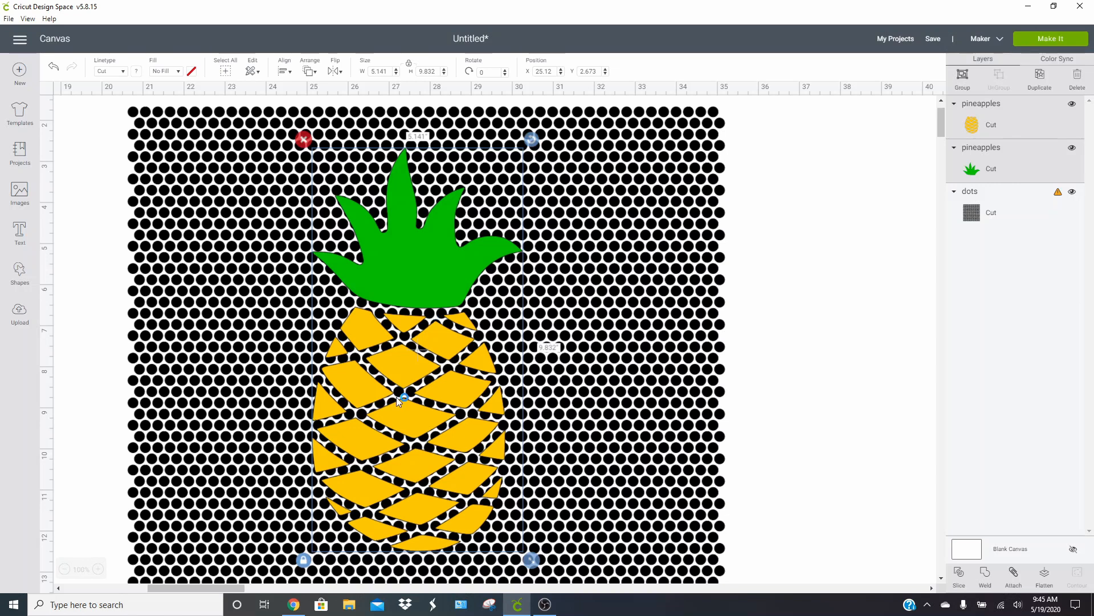
{"action": "left_click_drag", "start_coordinate": [408, 371], "coordinate": [424, 348]}
- Shift the yellow body down to about Y 6.63 and the green crown down to about Y 2.41
{"action": "left_click", "coordinate": [767, 365]}
{"action": "left_click_drag", "start_coordinate": [466, 380], "coordinate": [467, 406]}
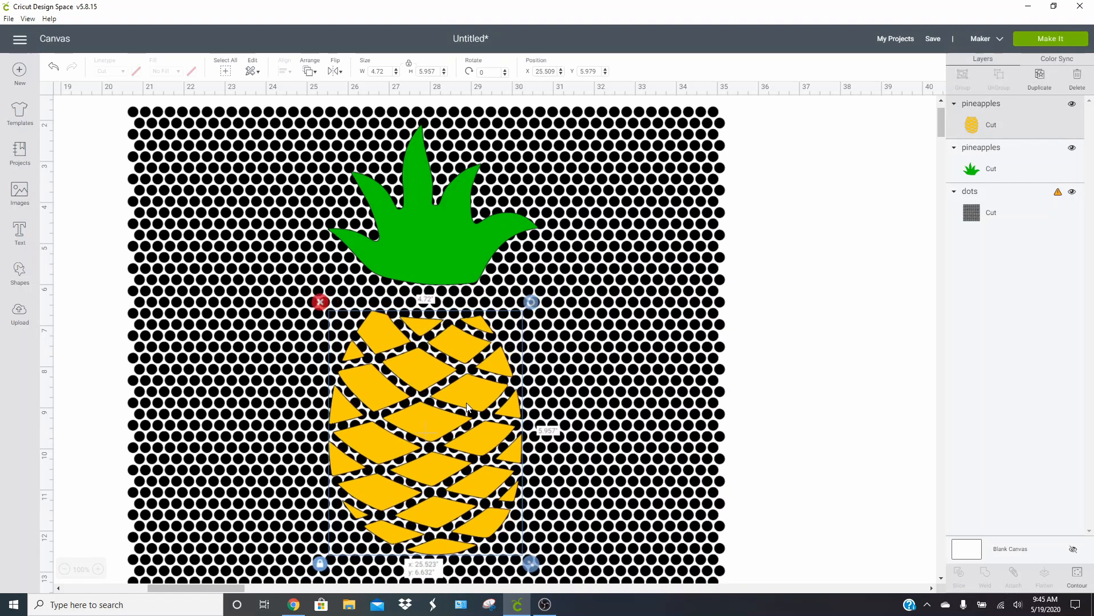
{"action": "left_click_drag", "start_coordinate": [435, 252], "coordinate": [435, 265]}
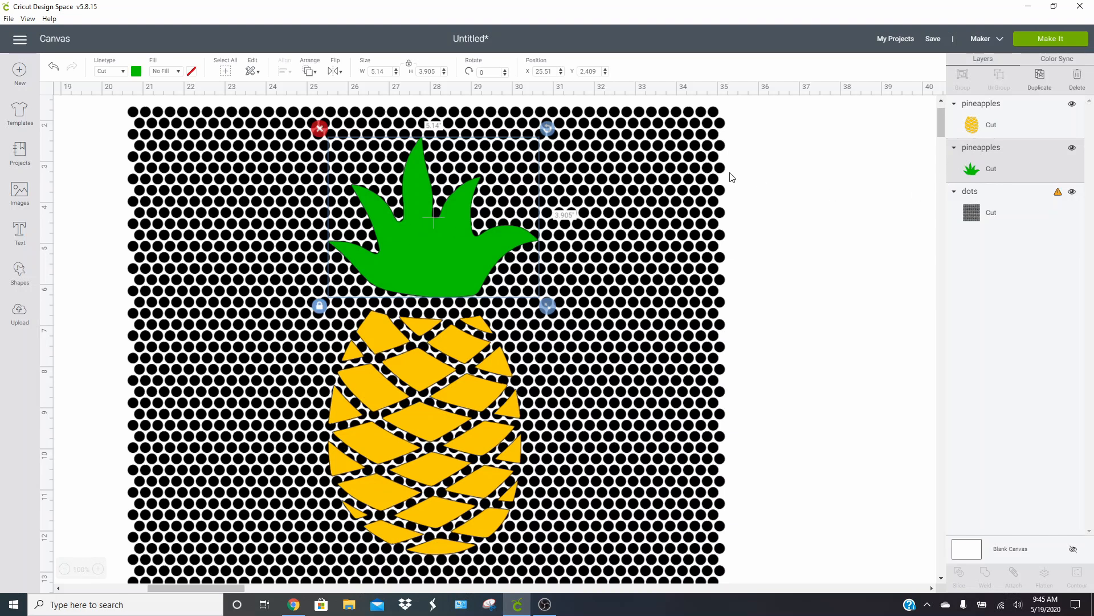
- Slice the dots pattern with the green crown, and slice the remaining dots sheet with the yellow pineapple body
{"action": "left_click", "coordinate": [680, 129], "text": "shift"}
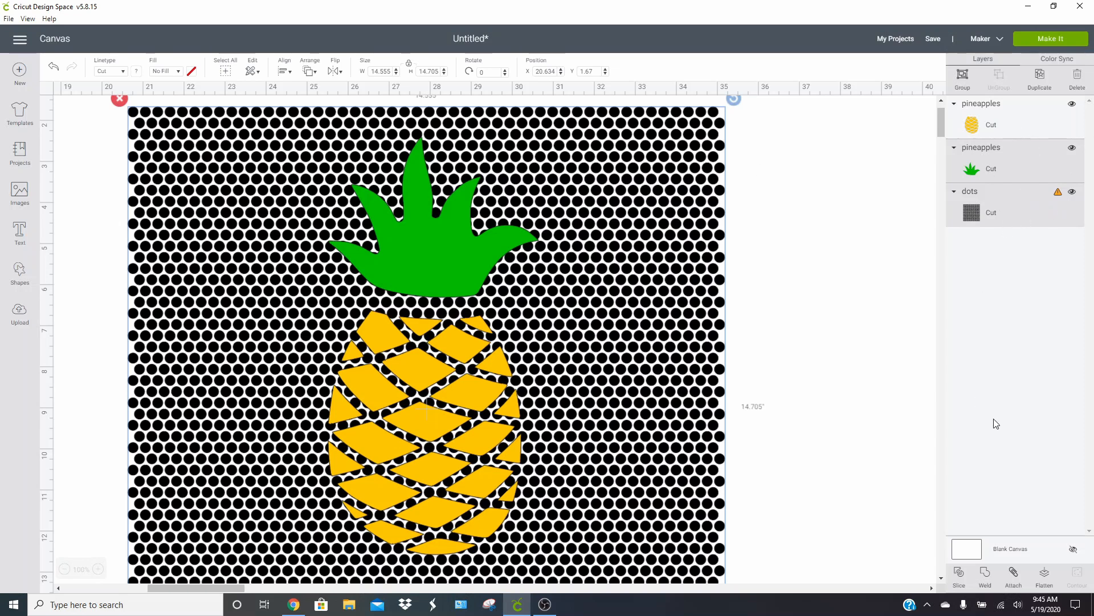
{"action": "left_click", "coordinate": [959, 574]}
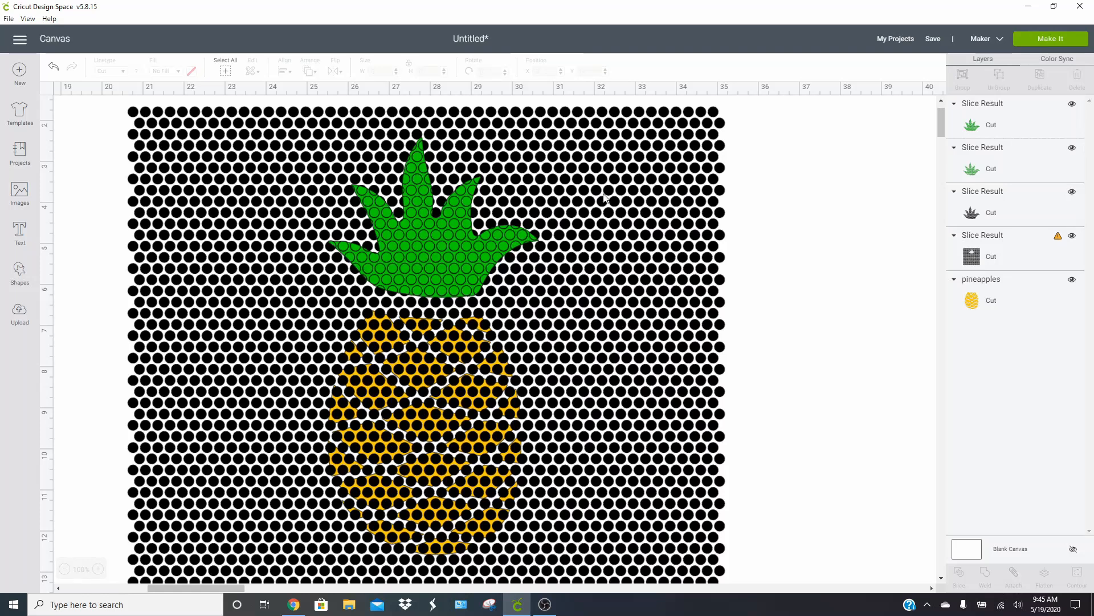
{"action": "left_click", "coordinate": [1024, 292]}
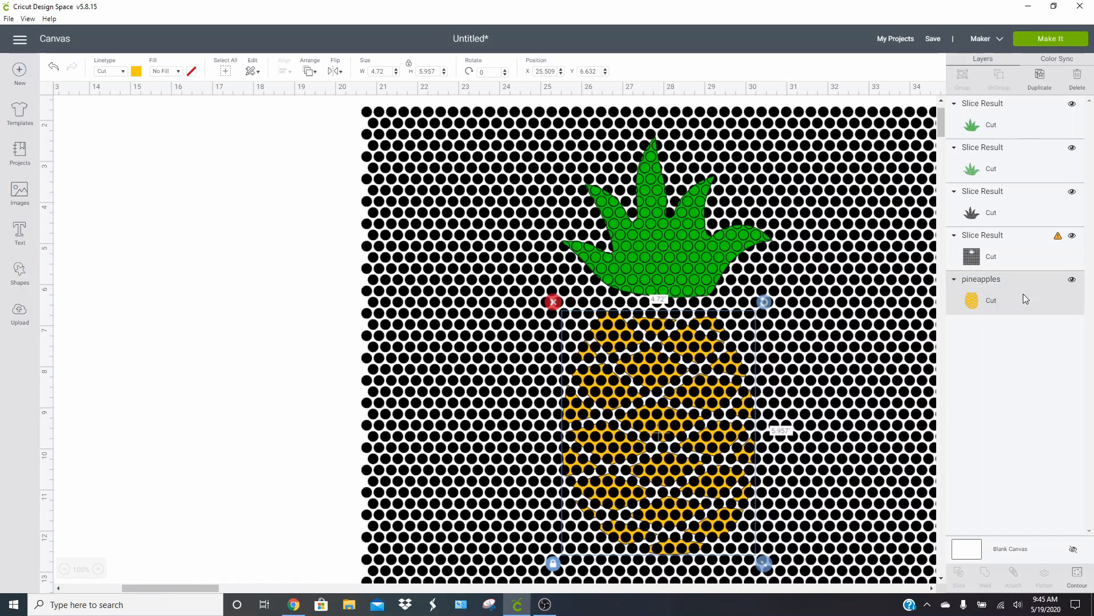
{"action": "left_click", "coordinate": [1001, 250], "text": "shift"}
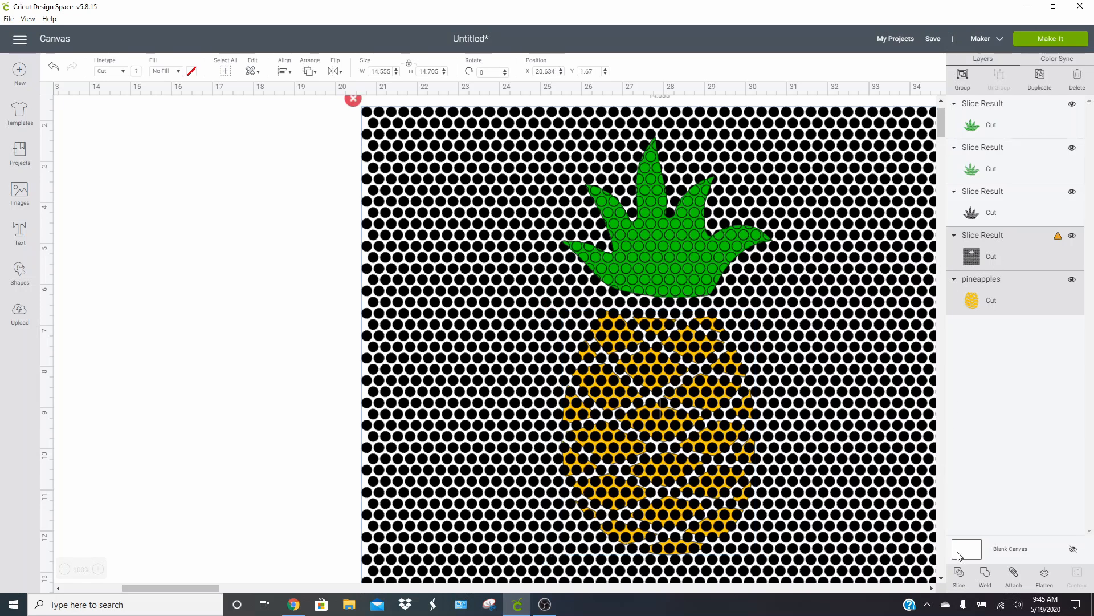
{"action": "left_click", "coordinate": [961, 574]}
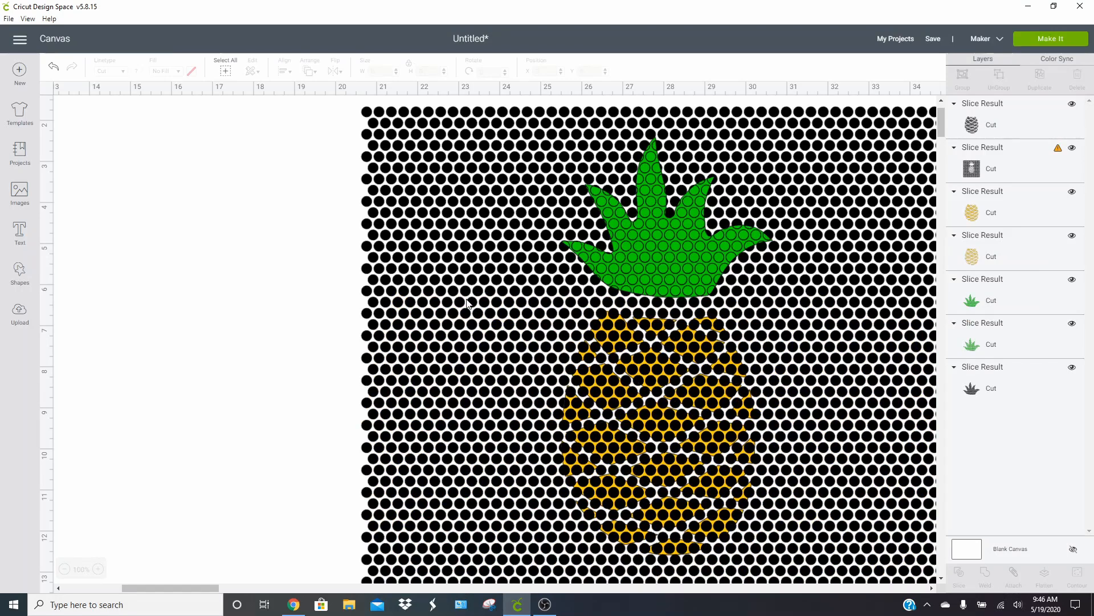
- Pull the leftover dots background sheet away from the pineapple and delete it
{"action": "left_click_drag", "start_coordinate": [469, 303], "coordinate": [229, 287]}
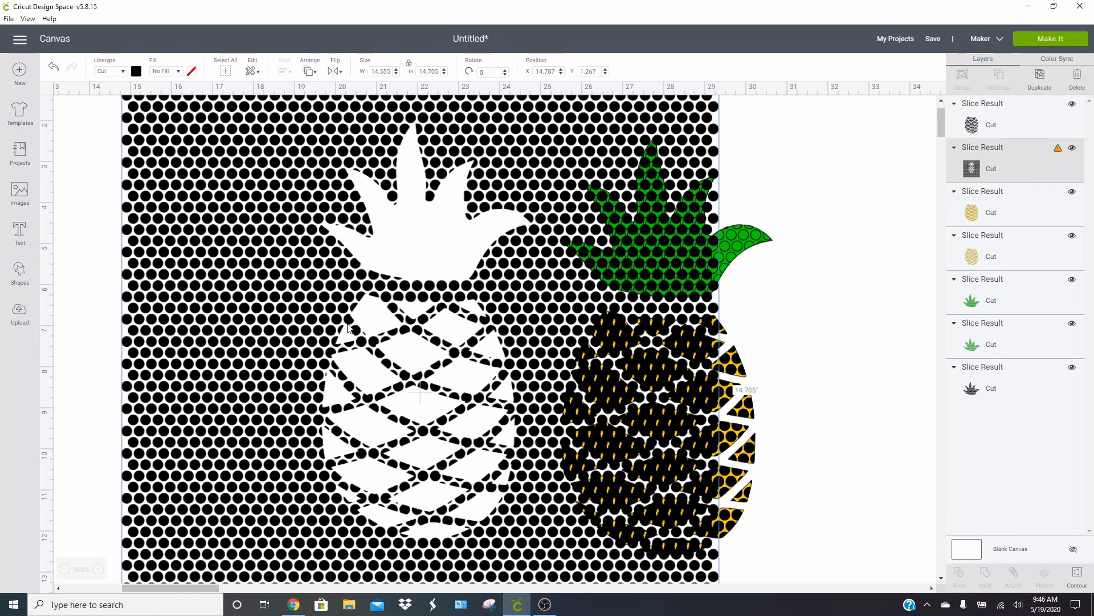
{"action": "key", "text": "Delete"}
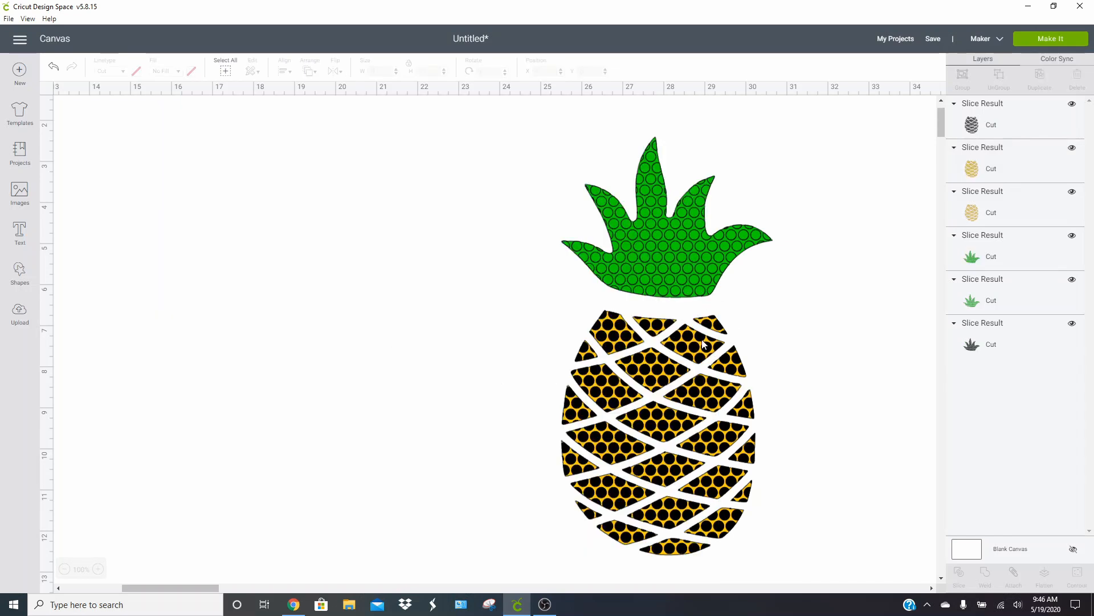
- Move the yellow body dots to about X 16.44, Y 4.87, and delete the black body dots and the leftover yellow mesh
{"action": "left_click_drag", "start_coordinate": [707, 348], "coordinate": [367, 291]}
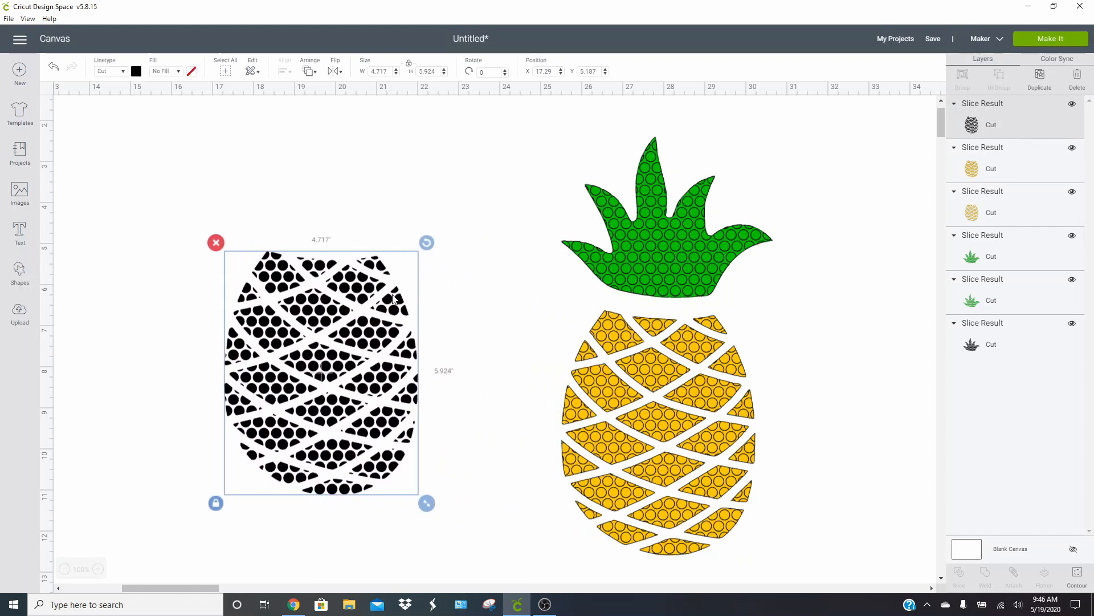
{"action": "key", "text": "Delete"}
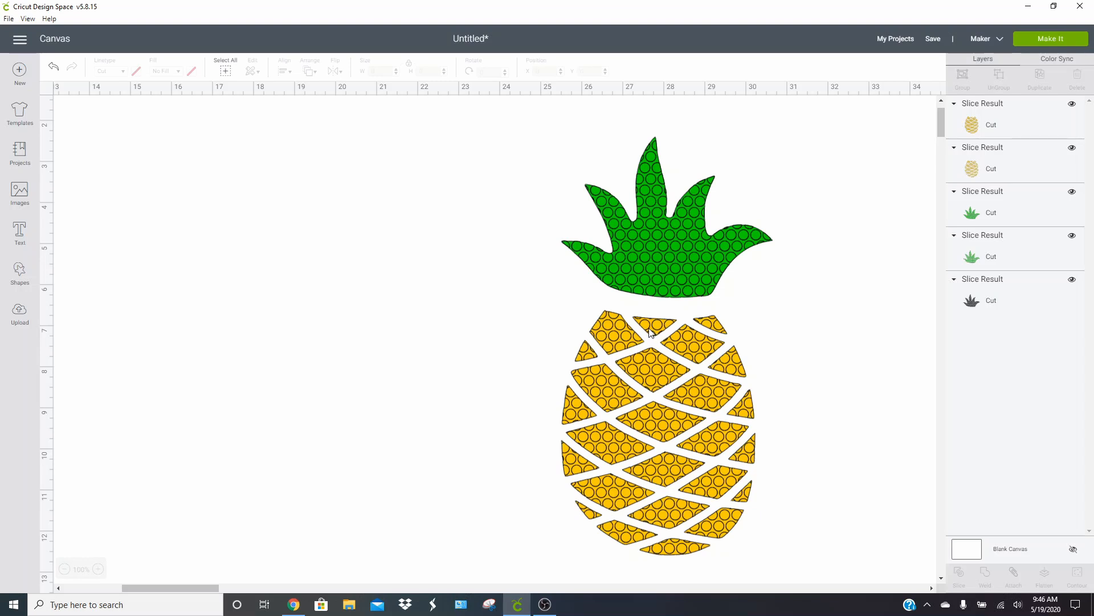
{"action": "left_click_drag", "start_coordinate": [651, 333], "coordinate": [248, 252]}
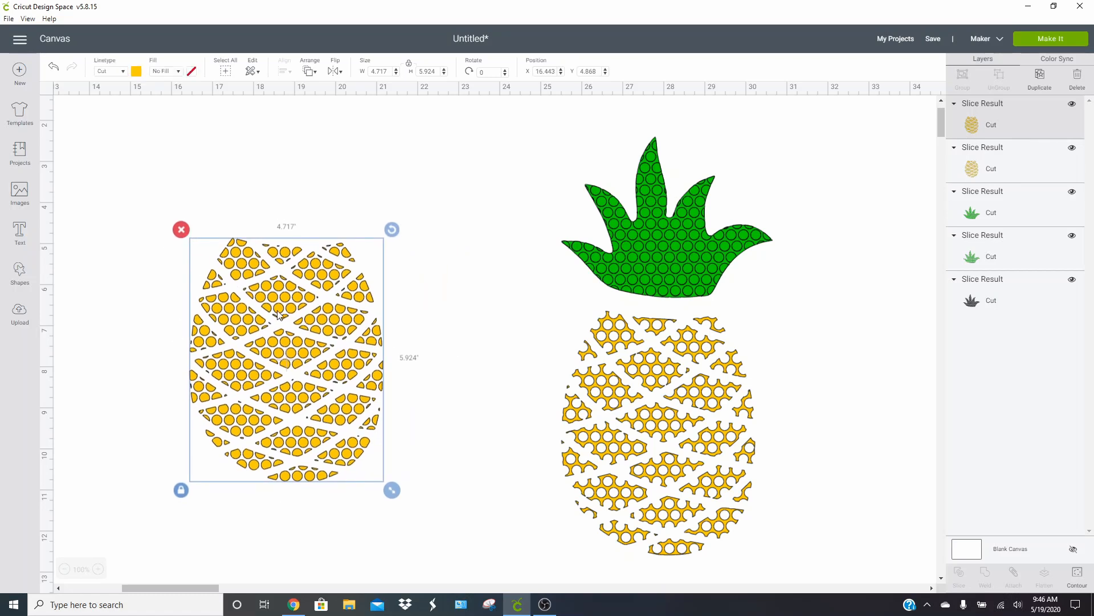
{"action": "left_click", "coordinate": [717, 393]}
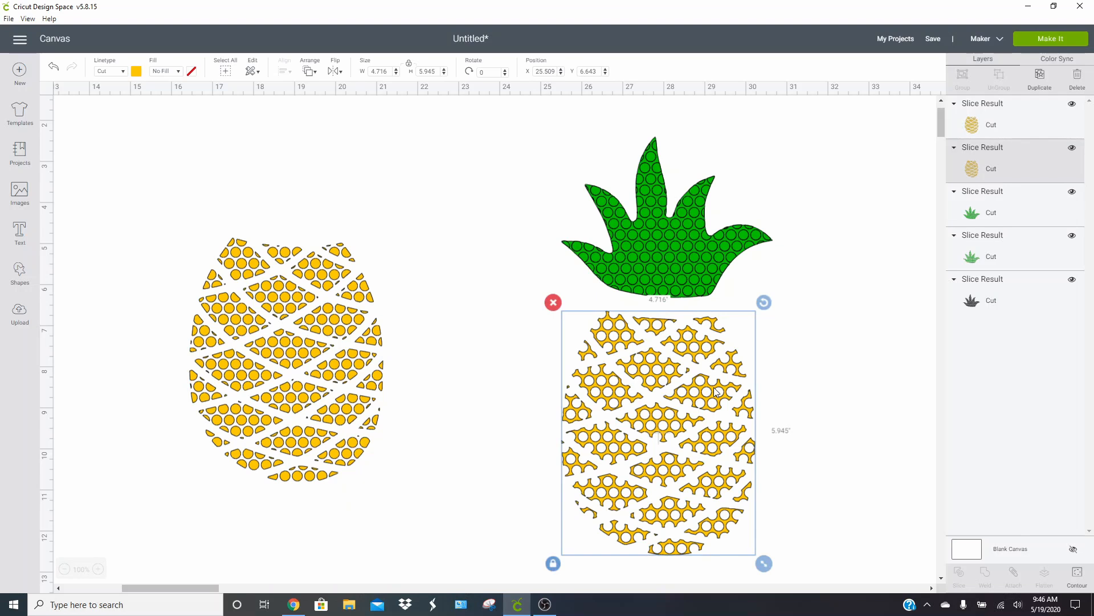
{"action": "key", "text": "Delete"}
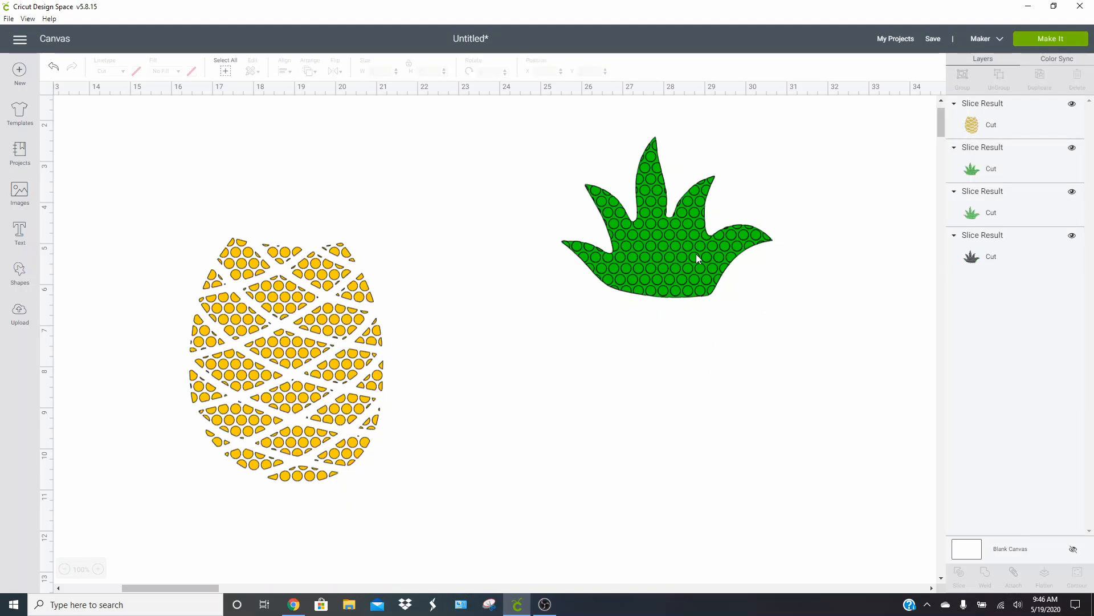
- Place the green crown dots above the yellow body at about X 16.39, Y 1.19, and delete the leftover green mesh and black crown dots
{"action": "left_click_drag", "start_coordinate": [694, 247], "coordinate": [321, 198]}
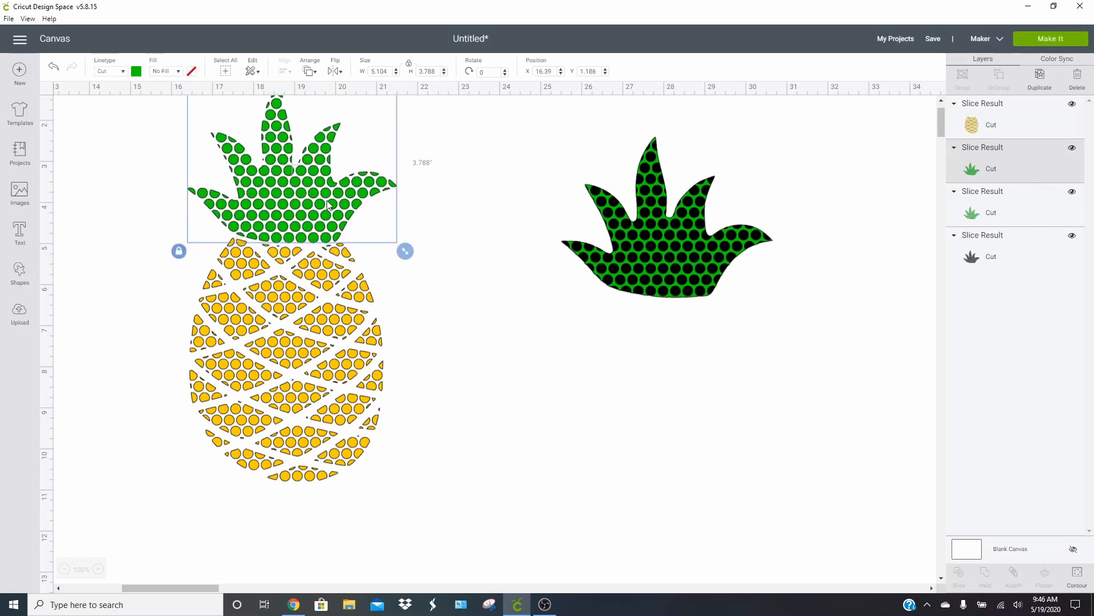
{"action": "left_click", "coordinate": [680, 227]}
{"action": "left_click", "coordinate": [680, 227]}
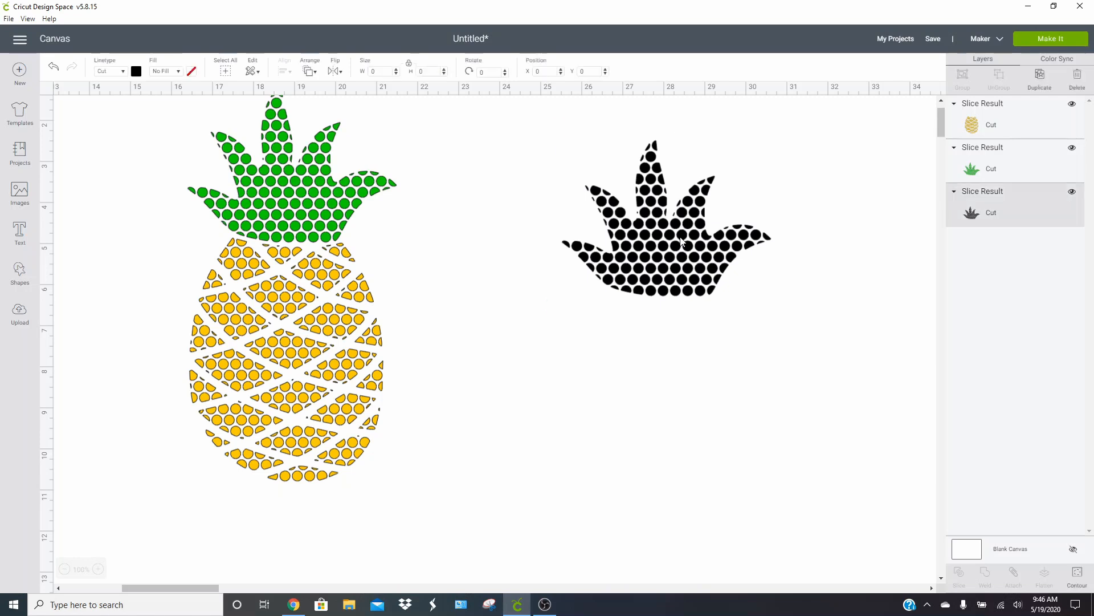
{"action": "key", "text": "Delete"}
- Move the crown and body together to about X 20.95, Y 2.53, and resize them with unlocked proportions to about 5.34 by 9.55 inches
{"action": "left_click_drag", "start_coordinate": [527, 489], "coordinate": [120, 130]}
{"action": "left_click_drag", "start_coordinate": [300, 254], "coordinate": [477, 319]}
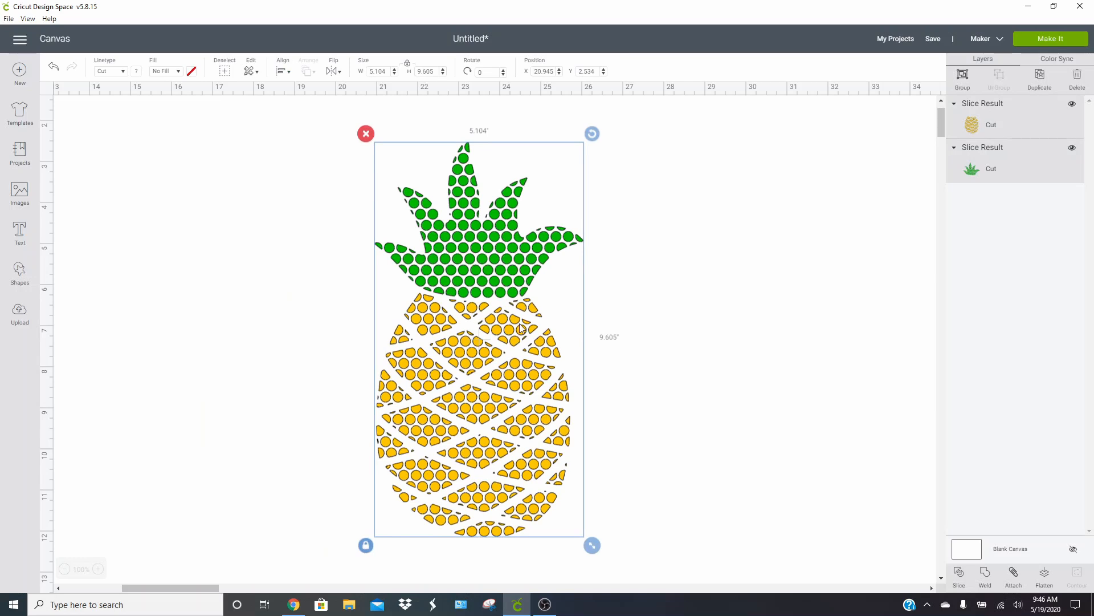
{"action": "left_click", "coordinate": [366, 546]}
{"action": "mouse_move", "coordinate": [595, 543]}
{"action": "left_mouse_down"}
{"action": "mouse_move", "coordinate": [620, 543]}
{"action": "mouse_move", "coordinate": [606, 543]}
{"action": "left_mouse_up"}
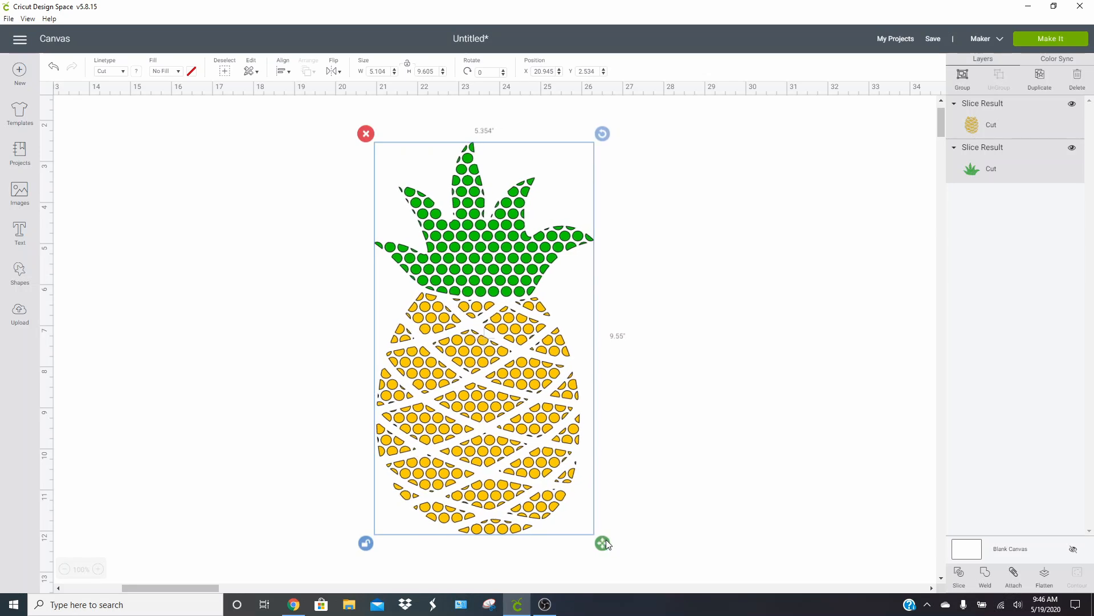
{"action": "left_click", "coordinate": [649, 501]}
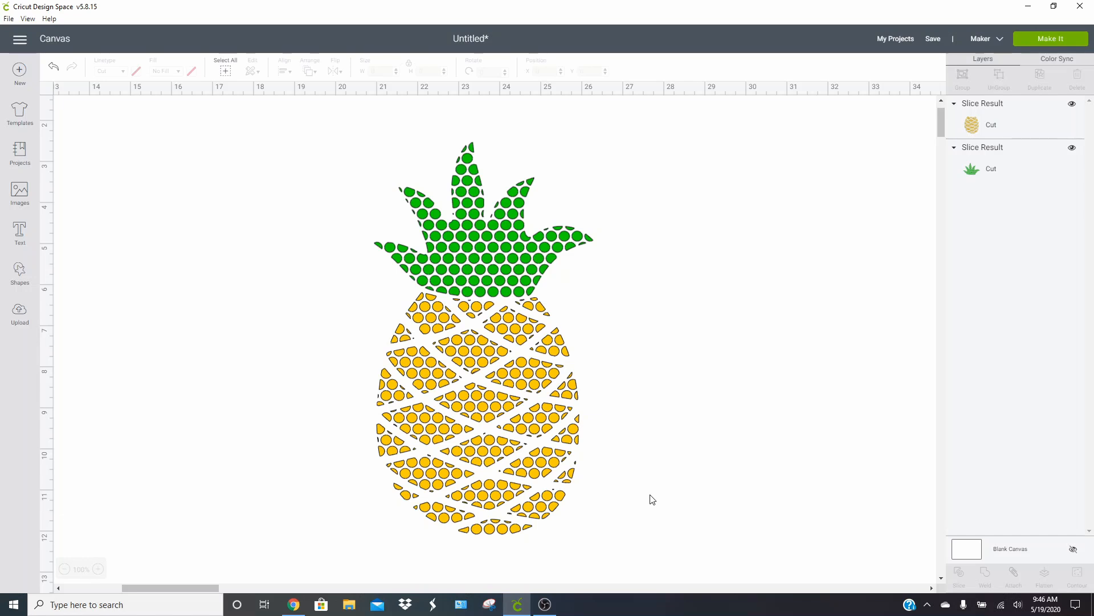
{"action": "left_click_drag", "start_coordinate": [652, 499], "coordinate": [281, 227]}
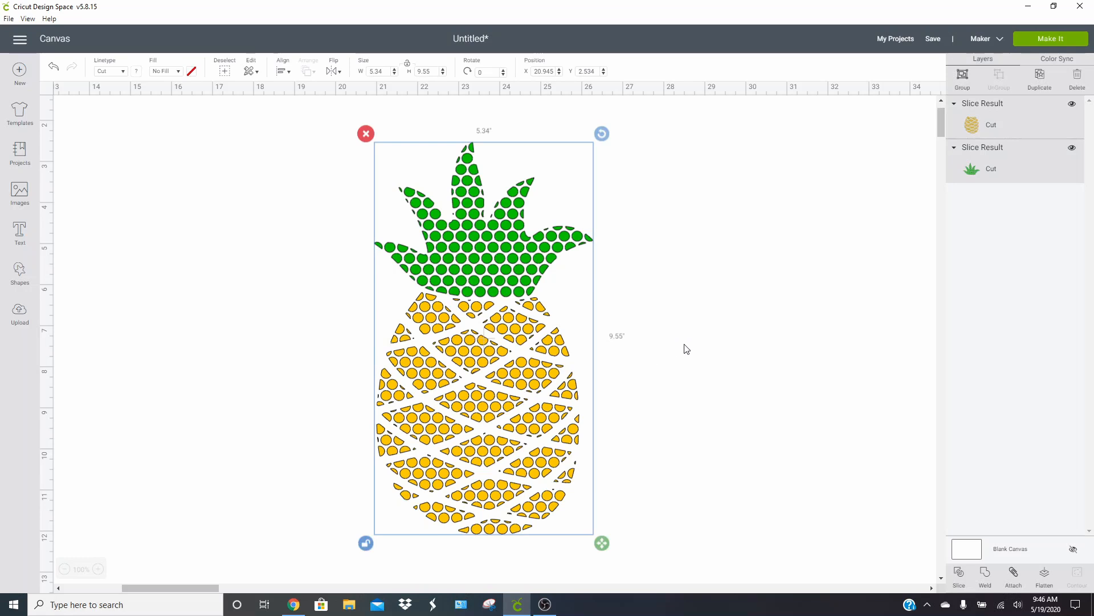
{"action": "left_click", "coordinate": [715, 329]}
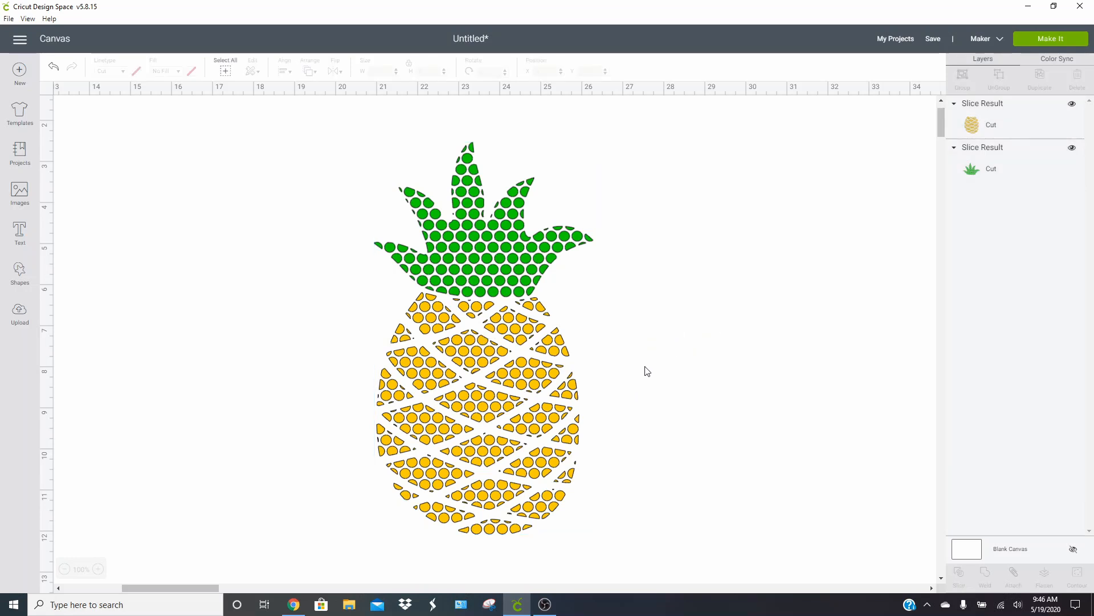
{"action": "left_click", "coordinate": [538, 388]}
{"action": "left_click", "coordinate": [682, 410]}
{"action": "left_click_drag", "start_coordinate": [661, 470], "coordinate": [375, 231]}
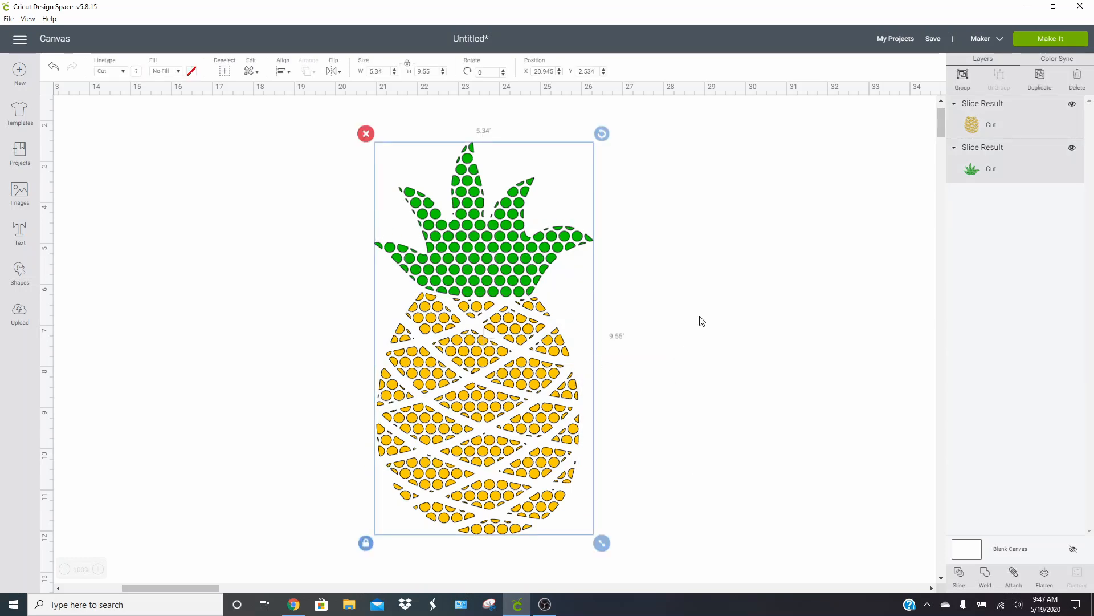
{"action": "left_click", "coordinate": [684, 331]}
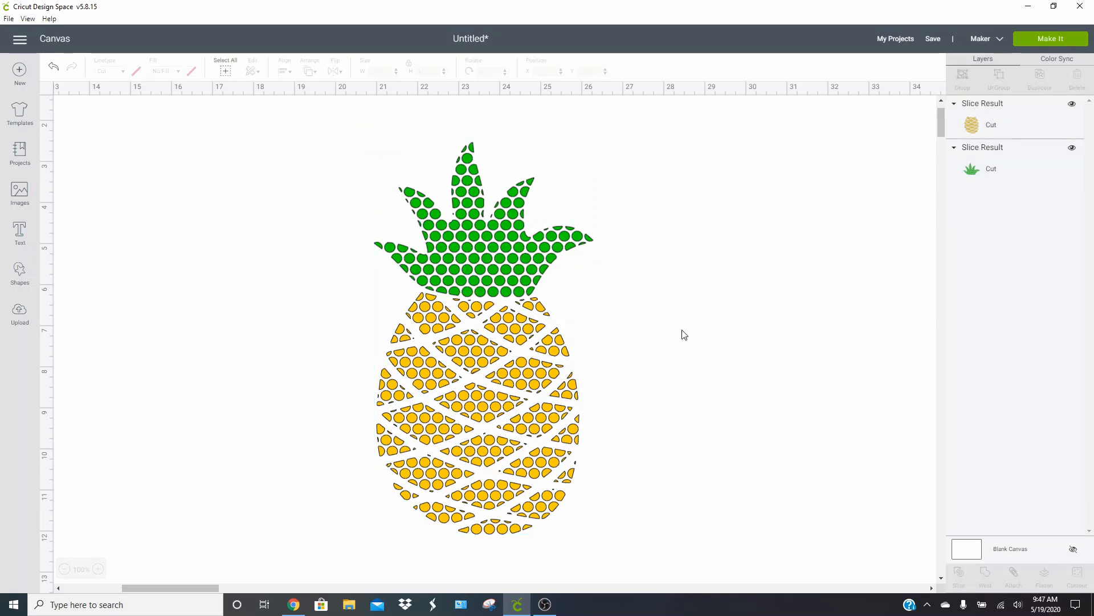
- Send the pineapple to the cutting preparation and review the yellow body mat and the green crown mat
{"action": "left_click", "coordinate": [1045, 48]}
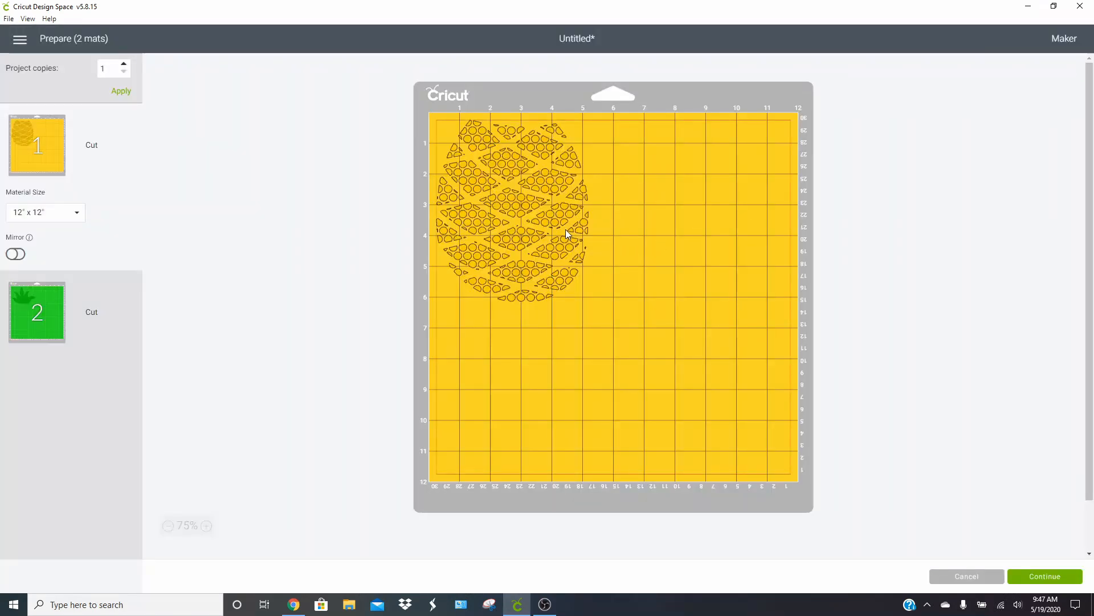
{"action": "left_click", "coordinate": [49, 310]}
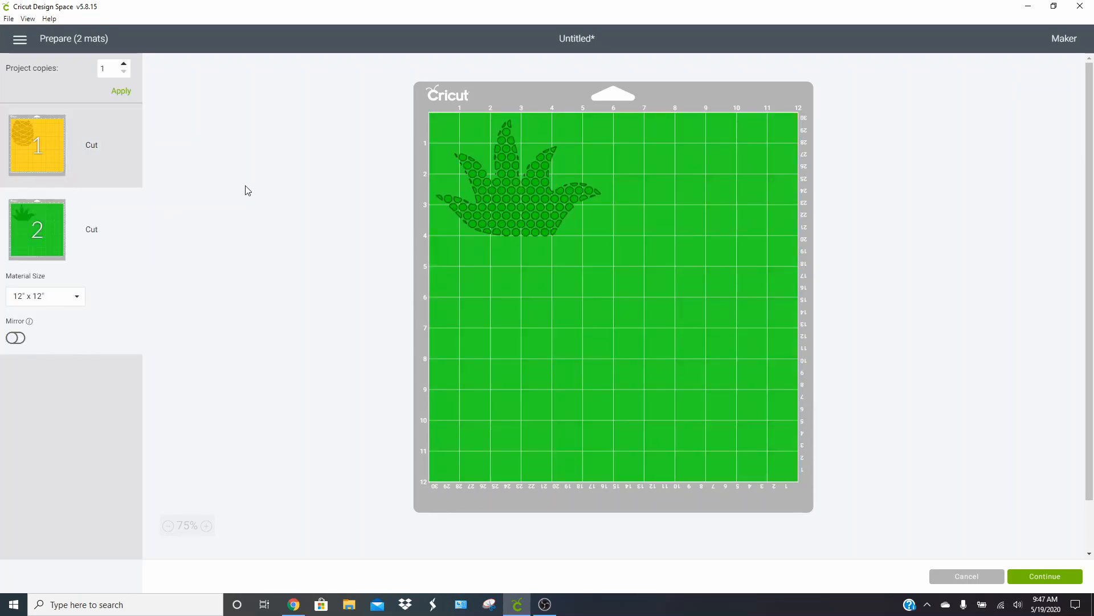
{"action": "left_click", "coordinate": [116, 176]}
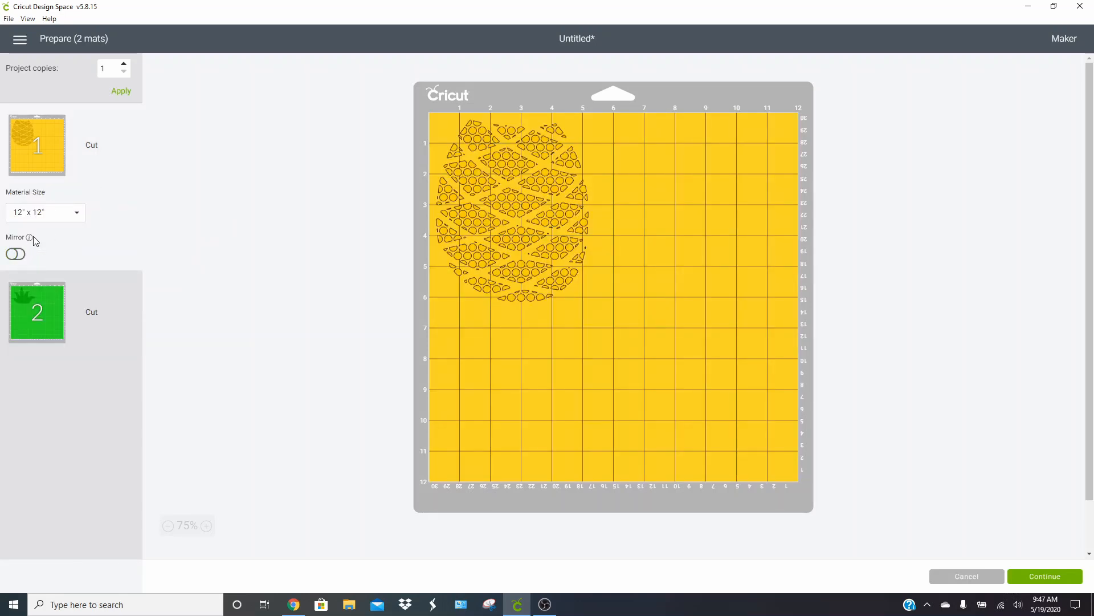
- Turn on mirroring for both the yellow body mat and the green crown mat, and continue to the machine connection stage
{"action": "left_click", "coordinate": [15, 254]}
{"action": "left_click", "coordinate": [39, 292]}
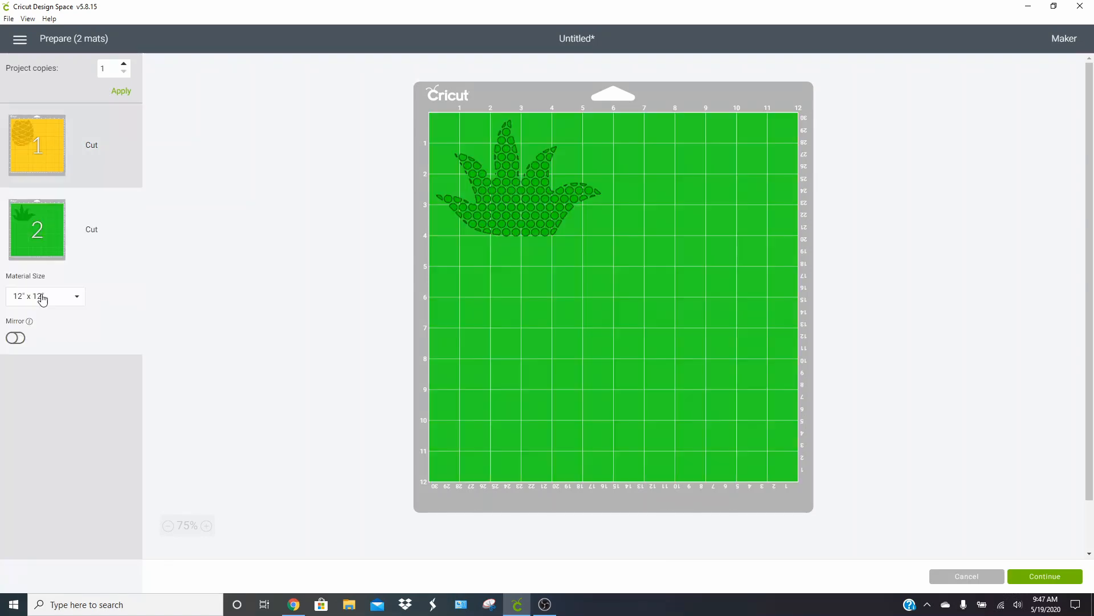
{"action": "left_click", "coordinate": [15, 339]}
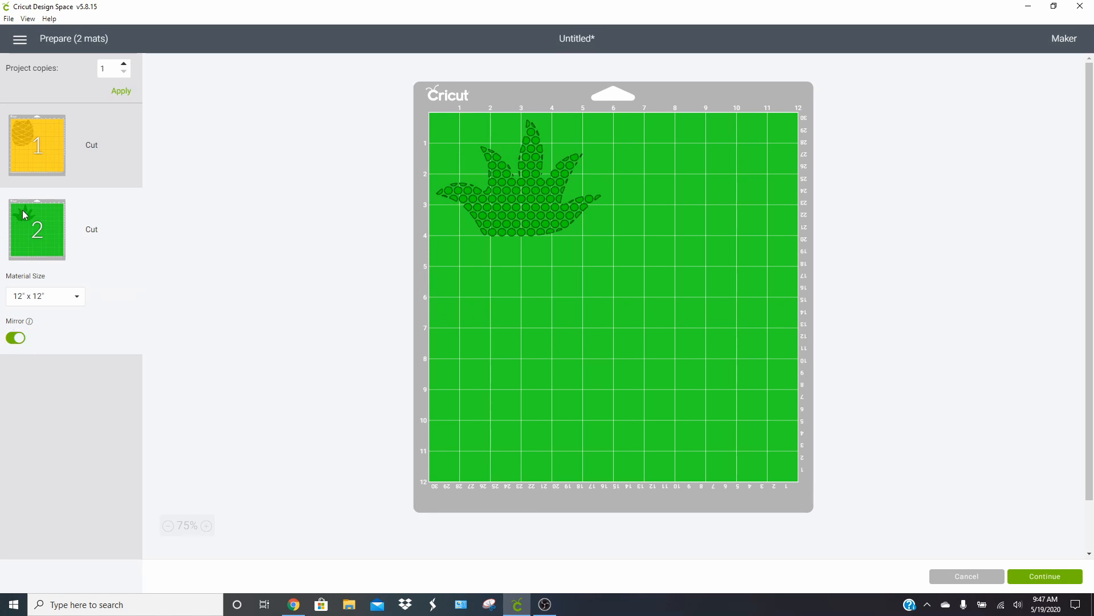
{"action": "left_click", "coordinate": [55, 148]}
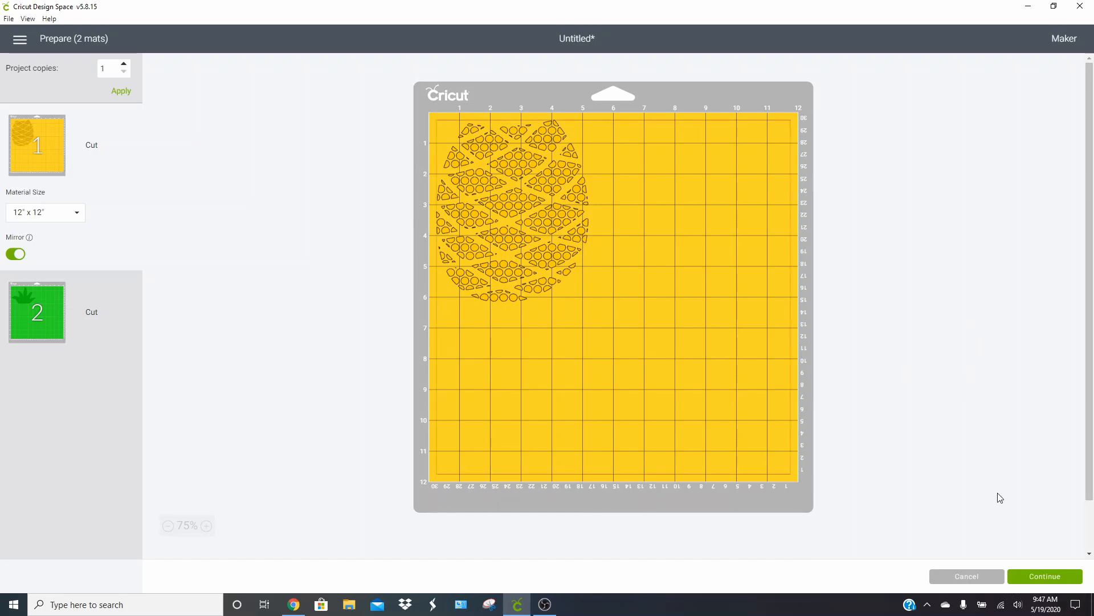
{"action": "left_click", "coordinate": [1042, 578]}
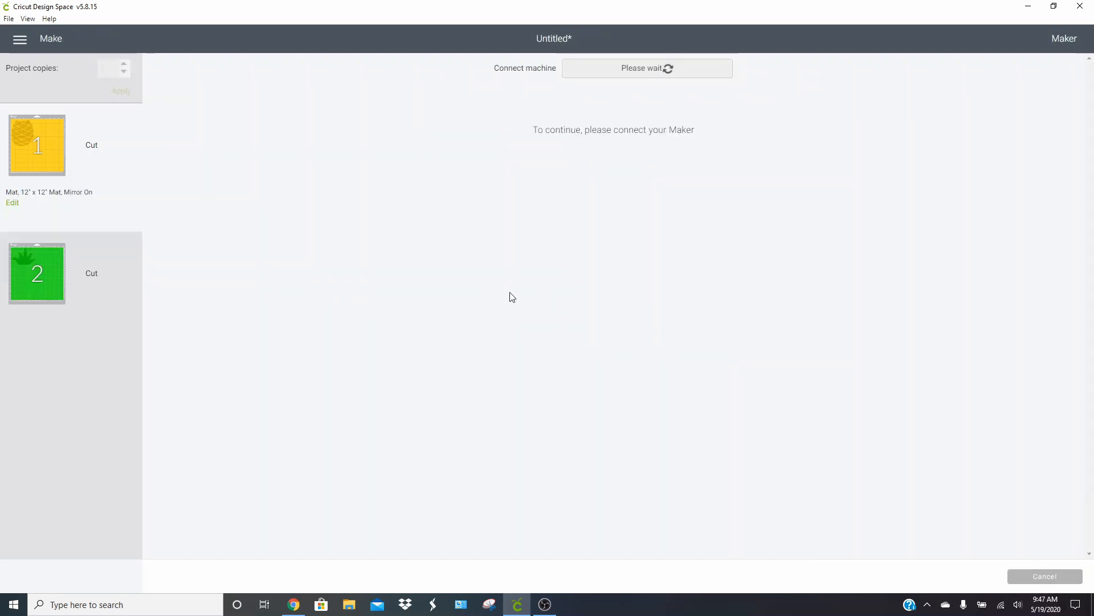